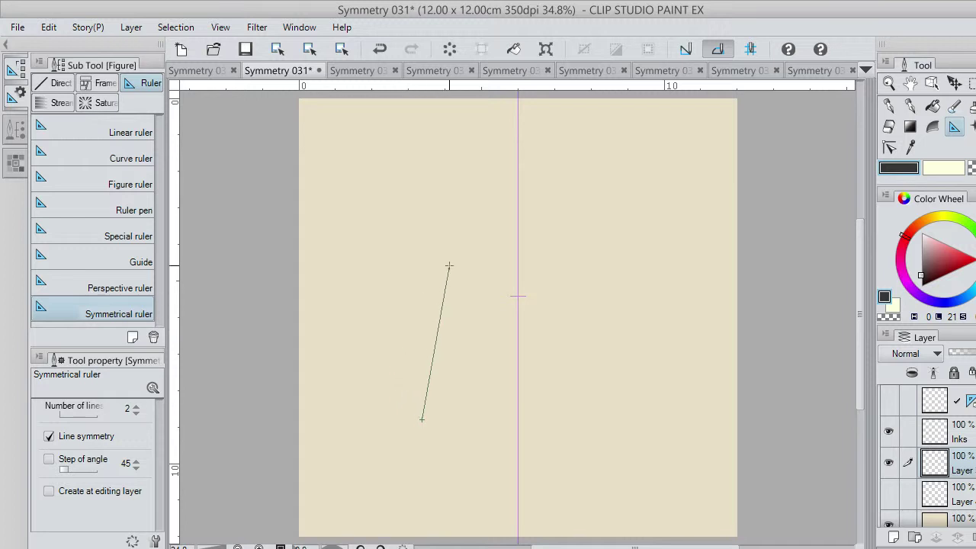
- Undo the previous ruler and place a vertical two-line symmetrical ruler with line symmetry through the middle of the canvas
key("ctrl+z")
key("ctrl+z")
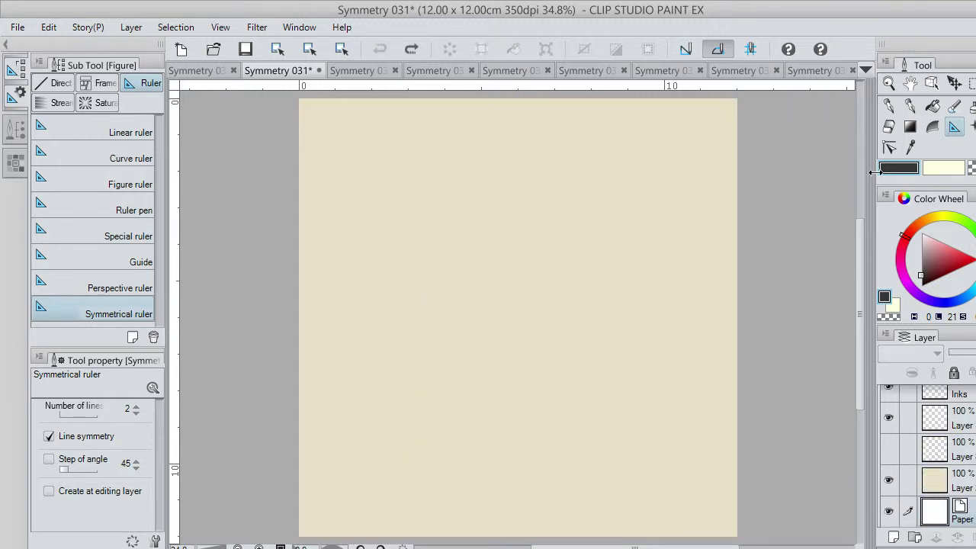
left_click_drag(527, 347, 518, 338)
key("ctrl+z")
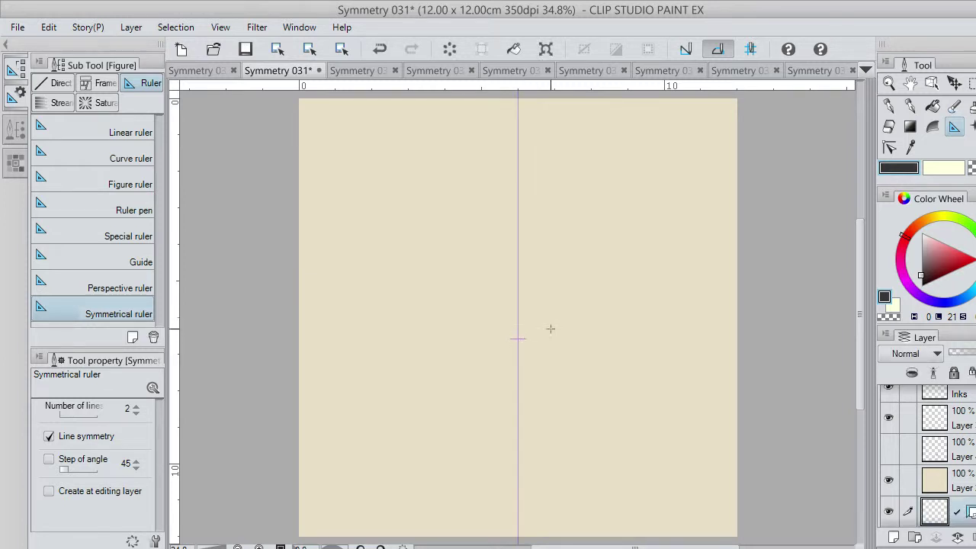
- On the blank layer below Inks, sketch mirrored curved upper arm segments and tapered forearms with the Inker - Nib Letterer brush
left_click(973, 424)
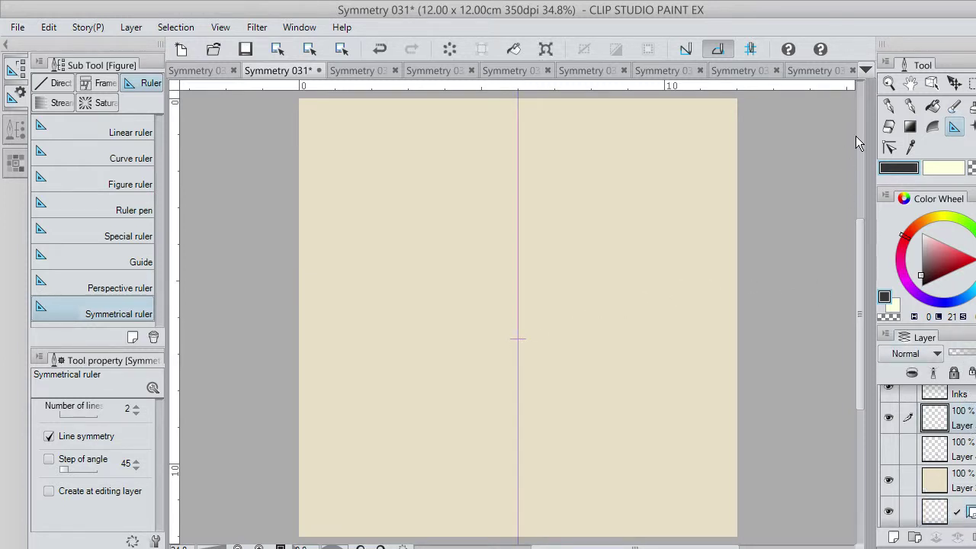
left_click(911, 107)
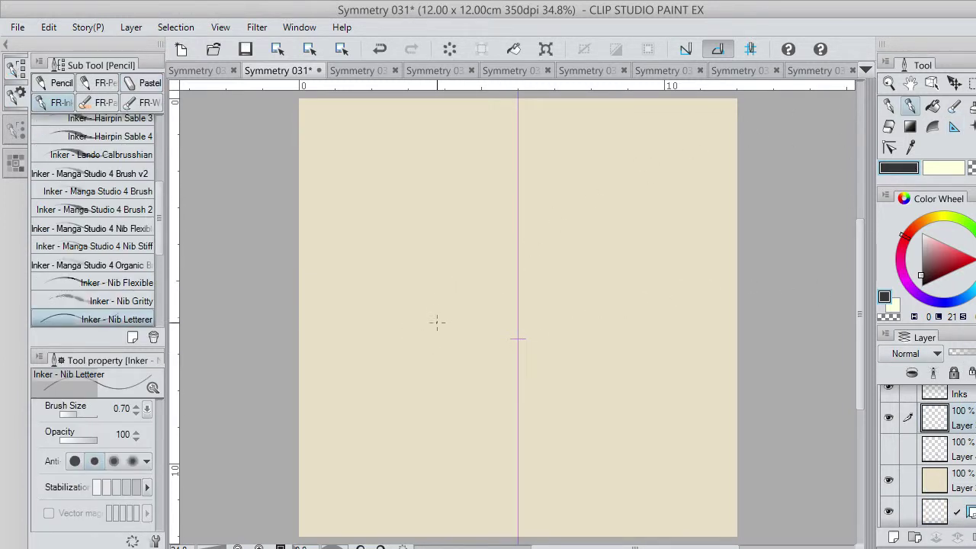
left_click_drag(447, 290, 414, 364)
key("ctrl+z")
mouse_move(409, 364)
left_mouse_down()
mouse_move(392, 338)
mouse_move(401, 298)
mouse_move(452, 251)
mouse_move(473, 296)
mouse_move(499, 276)
left_mouse_up()
left_click_drag(447, 251, 479, 237)
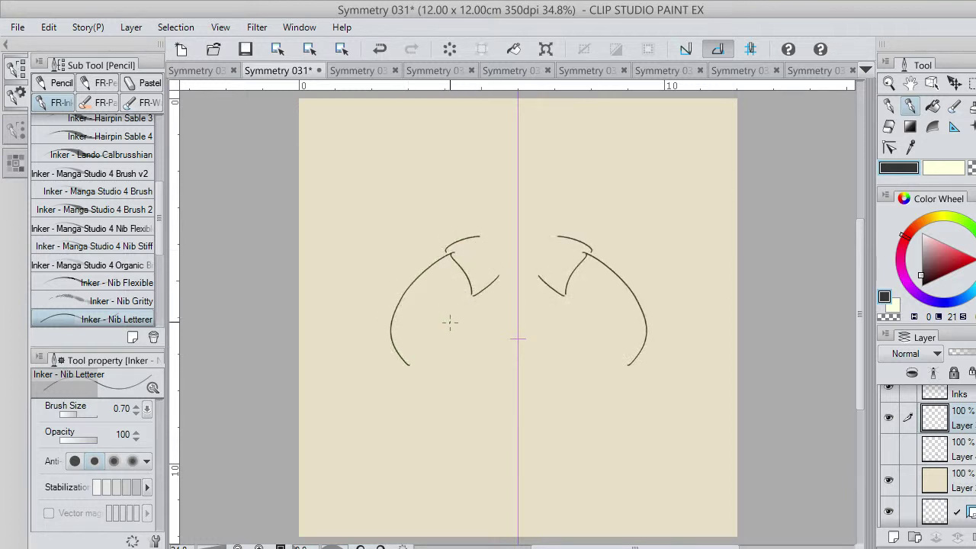
mouse_move(474, 289)
left_mouse_down()
mouse_move(428, 343)
mouse_move(399, 349)
mouse_move(415, 387)
mouse_move(454, 413)
mouse_move(442, 364)
mouse_move(416, 353)
left_mouse_up()
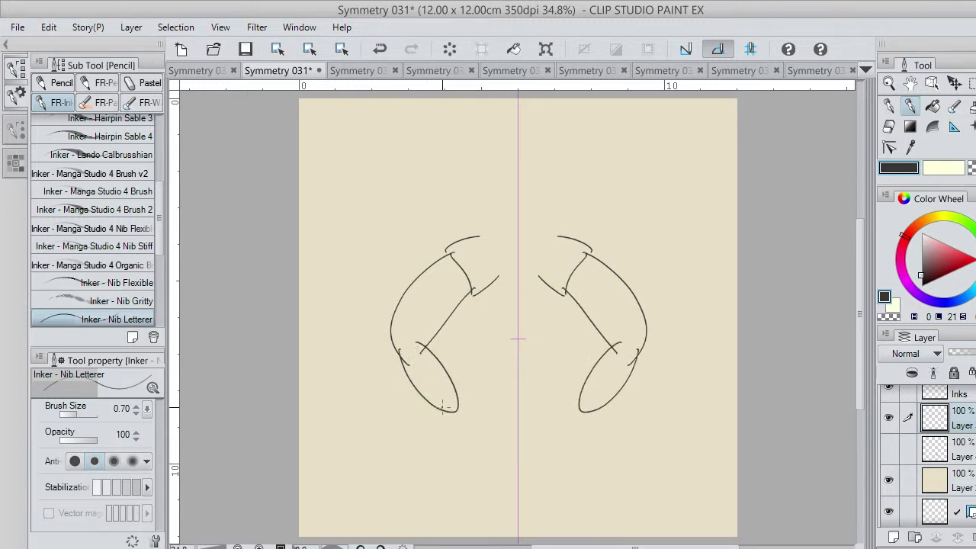
- Sketch the mirrored pointed pincer shapes running from the forearm ends to the symmetry line near the lower middle
left_click_drag(442, 407, 513, 430)
left_click_drag(458, 384, 510, 427)
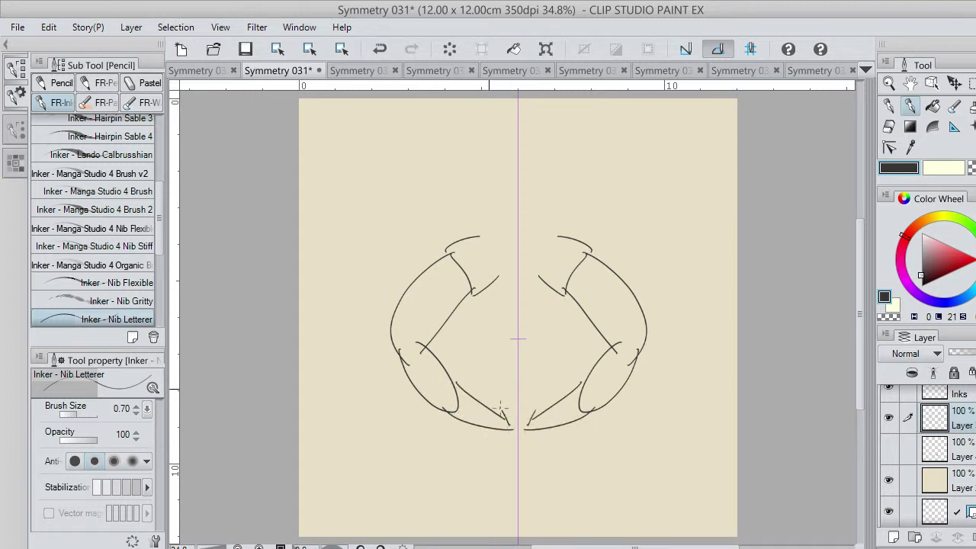
left_click_drag(459, 336, 506, 416)
key("ctrl+z")
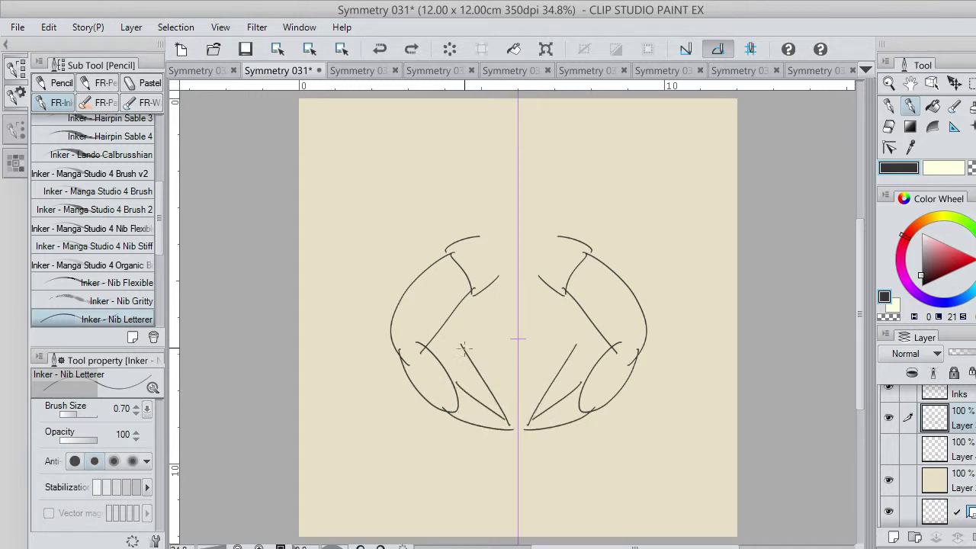
mouse_move(459, 341)
left_mouse_down()
mouse_move(483, 367)
mouse_move(506, 419)
left_mouse_up()
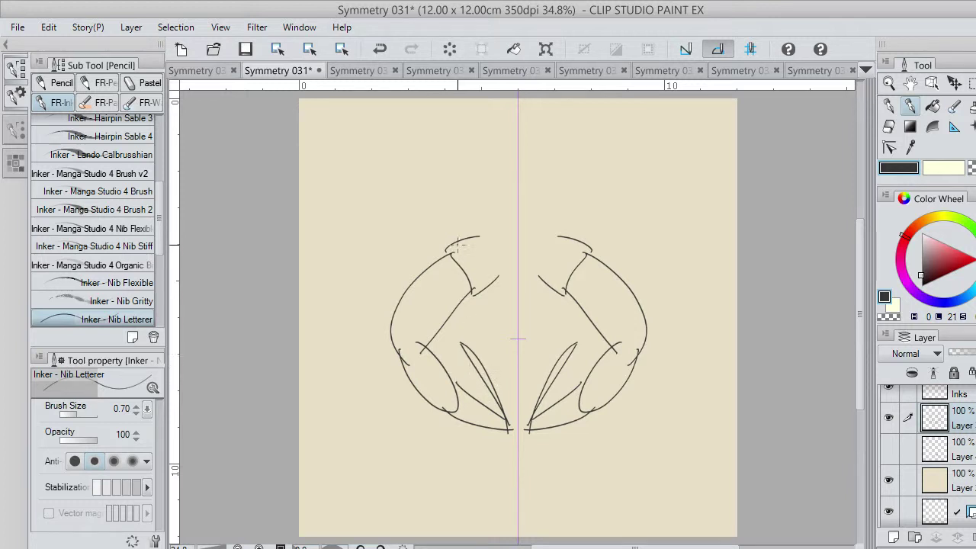
- Sketch the mirrored inner face contours, flaring neck lines, domed top outline and the long rounded body outline with narrow inner loops
mouse_move(432, 271)
left_mouse_down()
mouse_move(450, 256)
mouse_move(495, 282)
mouse_move(500, 299)
mouse_move(484, 299)
mouse_move(507, 316)
mouse_move(512, 346)
mouse_move(501, 310)
left_mouse_up()
mouse_move(494, 314)
left_mouse_down()
mouse_move(503, 365)
mouse_move(502, 337)
mouse_move(455, 411)
left_mouse_up()
left_click_drag(456, 421, 421, 502)
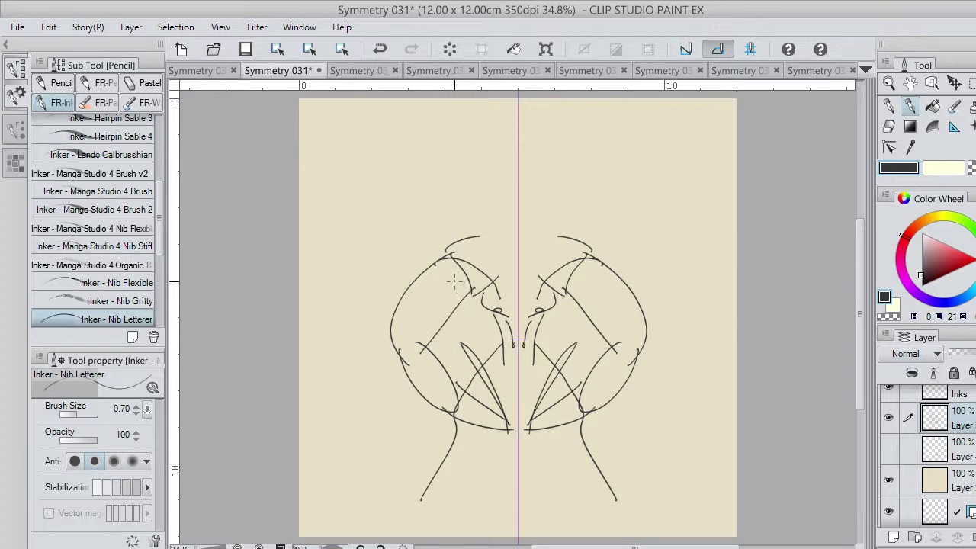
mouse_move(419, 277)
left_mouse_down()
mouse_move(427, 250)
mouse_move(460, 244)
mouse_move(442, 236)
mouse_move(454, 217)
mouse_move(518, 197)
left_mouse_up()
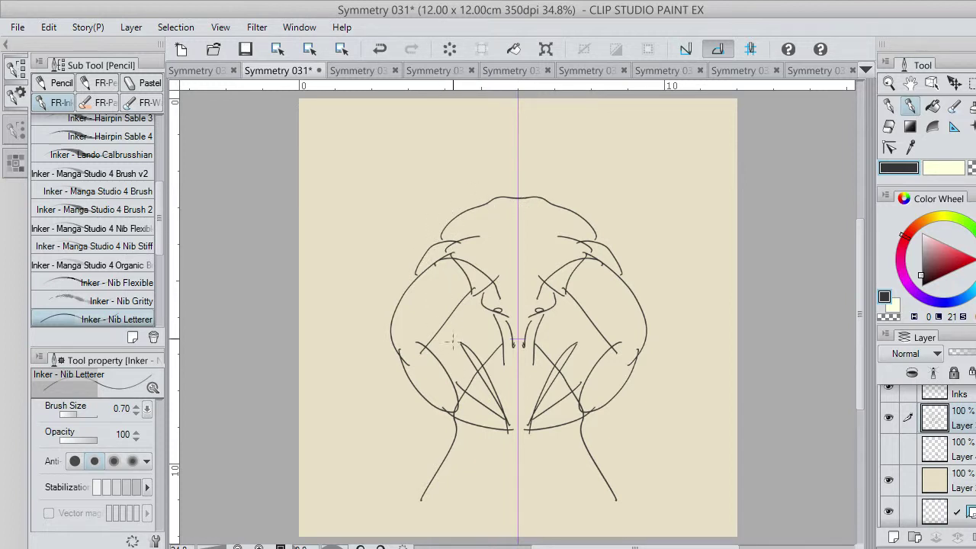
mouse_move(456, 294)
left_mouse_down()
mouse_move(450, 470)
mouse_move(464, 498)
mouse_move(517, 497)
left_mouse_up()
mouse_move(454, 451)
left_mouse_down()
mouse_move(472, 361)
mouse_move(451, 418)
mouse_move(464, 344)
mouse_move(476, 320)
mouse_move(492, 319)
mouse_move(484, 317)
mouse_move(511, 323)
left_mouse_up()
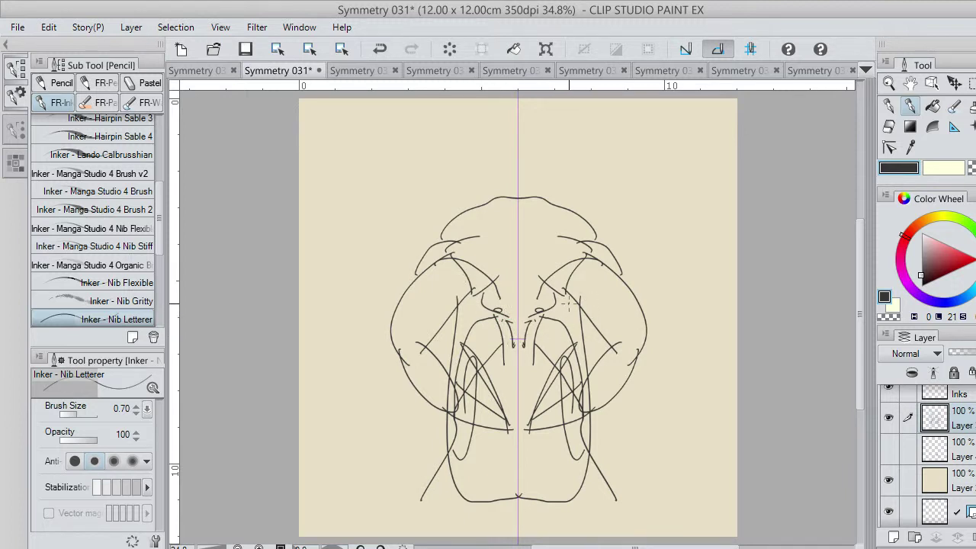
- Sketch a second mirrored pair of segmented limbs beside the body, ending in thin tips pointing inward near the canvas bottom
mouse_move(570, 302)
left_mouse_down()
mouse_move(599, 367)
mouse_move(633, 400)
mouse_move(642, 384)
mouse_move(637, 339)
mouse_move(602, 299)
left_mouse_up()
mouse_move(618, 380)
left_mouse_down()
mouse_move(614, 421)
mouse_move(646, 400)
mouse_move(642, 380)
left_mouse_up()
mouse_move(637, 421)
left_mouse_down()
mouse_move(608, 462)
mouse_move(609, 426)
mouse_move(617, 434)
mouse_move(566, 500)
left_mouse_up()
key("ctrl+z")
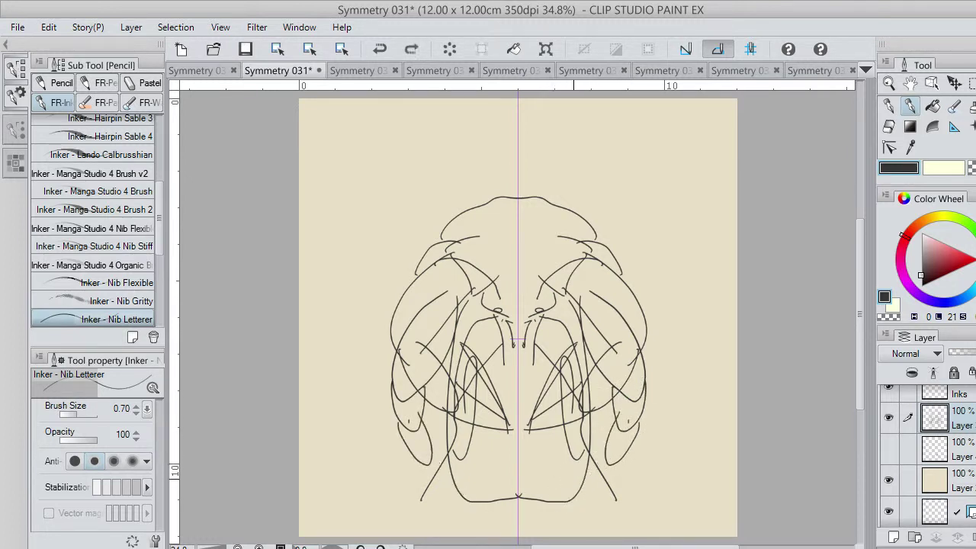
mouse_move(608, 473)
left_mouse_down()
mouse_move(564, 456)
mouse_move(625, 462)
left_mouse_up()
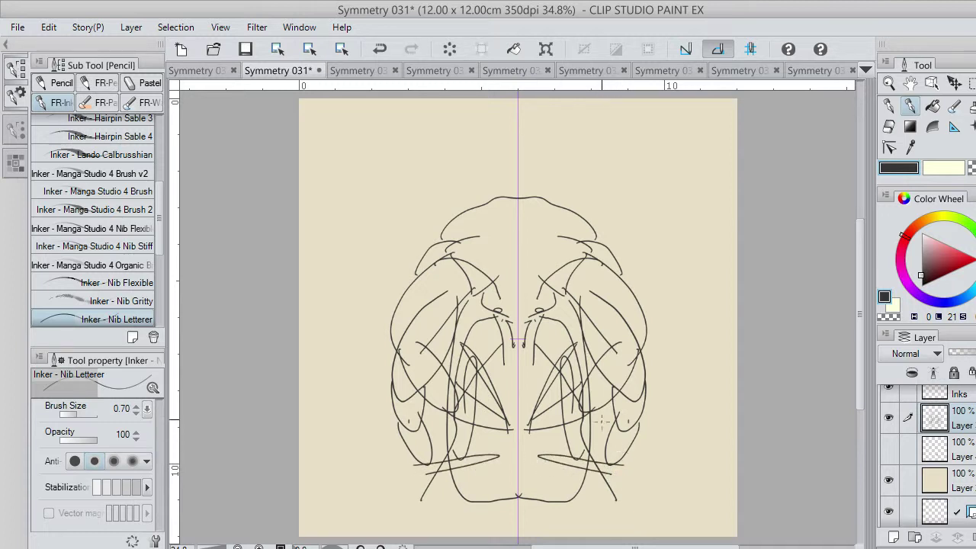
- Sketch the mirrored outermost limbs with broad upper segments, narrow joints and long tips curving inward at the bottom
mouse_move(622, 269)
left_mouse_down()
mouse_move(665, 394)
mouse_move(693, 406)
mouse_move(671, 307)
left_mouse_up()
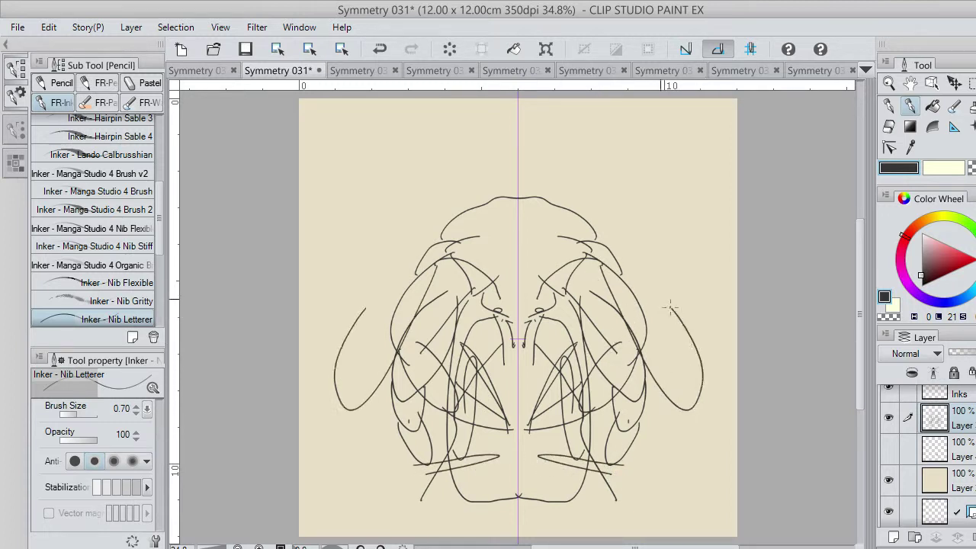
key("ctrl+z")
mouse_move(586, 264)
left_mouse_down()
mouse_move(619, 336)
mouse_move(682, 335)
mouse_move(591, 256)
left_mouse_up()
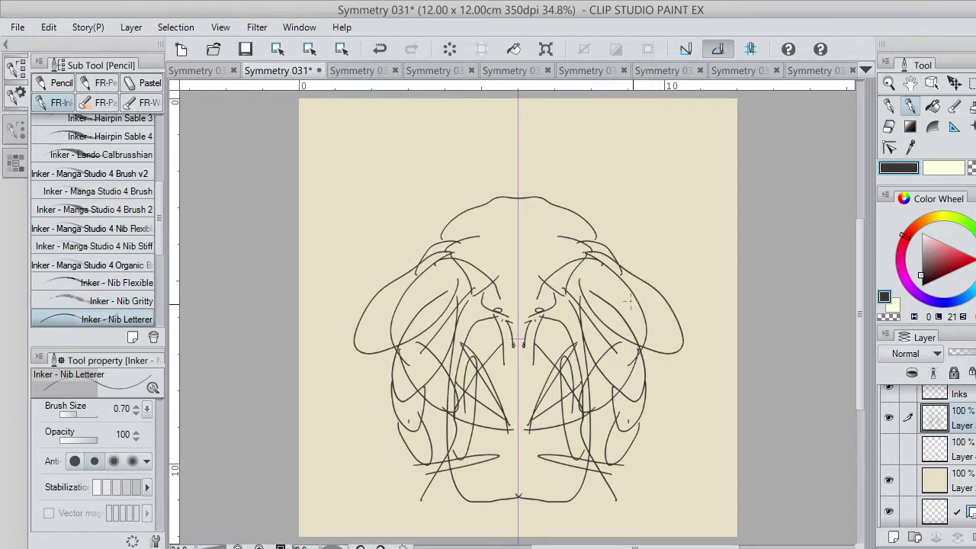
mouse_move(681, 343)
left_mouse_down()
mouse_move(708, 360)
mouse_move(698, 375)
mouse_move(668, 360)
mouse_move(666, 347)
mouse_move(697, 382)
mouse_move(677, 335)
left_mouse_up()
key("ctrl+z")
mouse_move(674, 372)
left_mouse_down()
mouse_move(685, 450)
mouse_move(706, 363)
left_mouse_up()
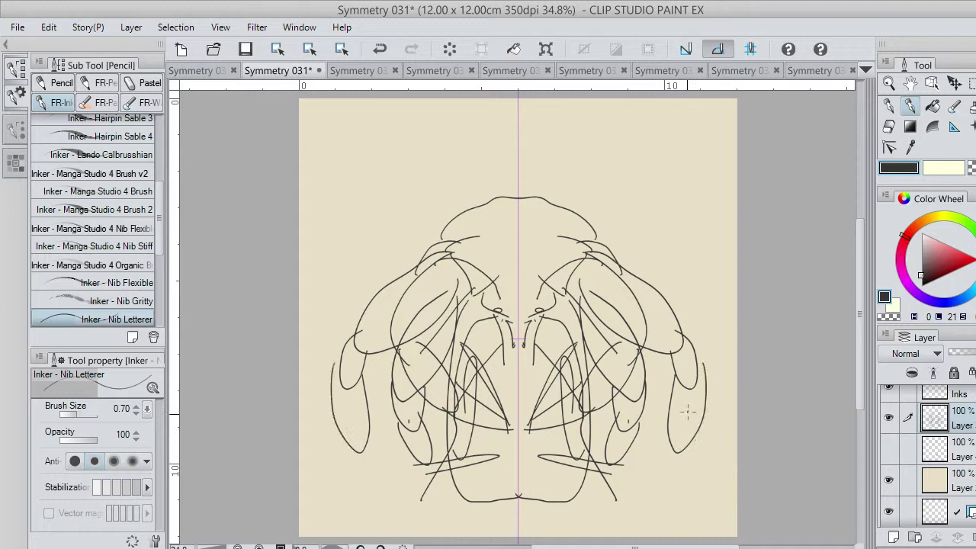
left_click_drag(675, 451, 575, 489)
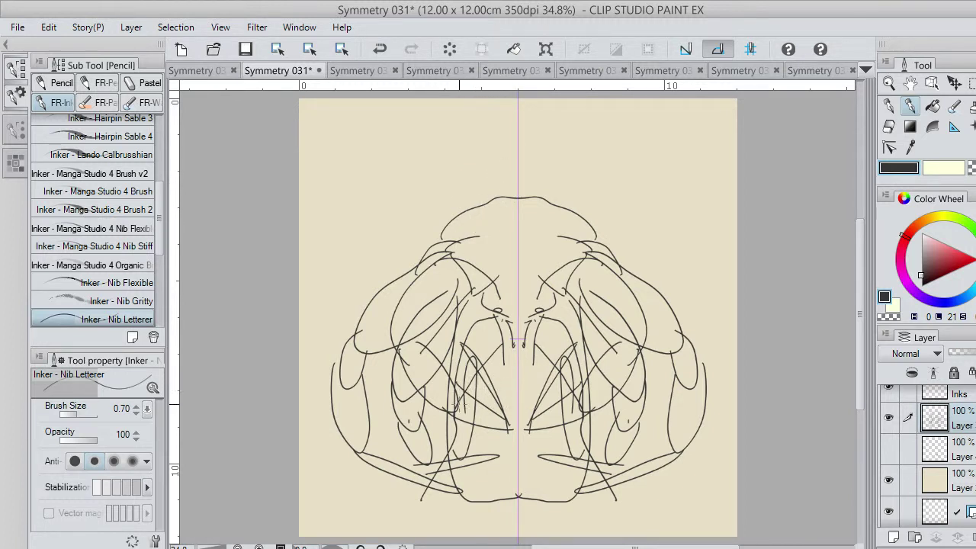
- Sketch mirrored inner leg curves and a rounded mouth shape on the symmetry line between the pincers
mouse_move(464, 455)
left_mouse_down()
mouse_move(477, 332)
mouse_move(495, 320)
left_mouse_up()
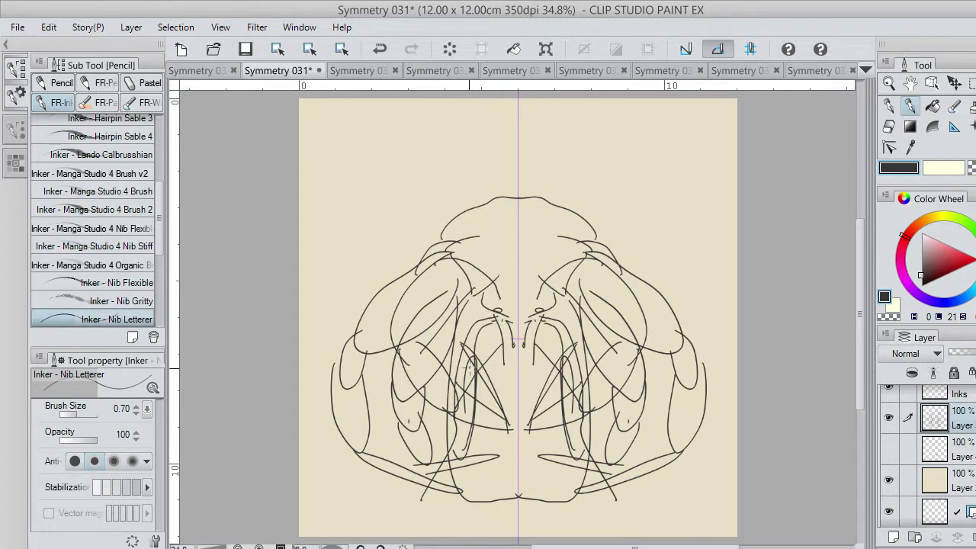
mouse_move(469, 425)
left_mouse_down()
mouse_move(473, 343)
mouse_move(481, 346)
mouse_move(481, 417)
mouse_move(480, 403)
mouse_move(497, 446)
left_mouse_up()
key("ctrl+z")
key("ctrl+z")
mouse_move(476, 409)
left_mouse_down()
mouse_move(493, 439)
mouse_move(519, 443)
left_mouse_up()
mouse_move(488, 403)
left_mouse_down()
mouse_move(496, 368)
mouse_move(514, 348)
left_mouse_up()
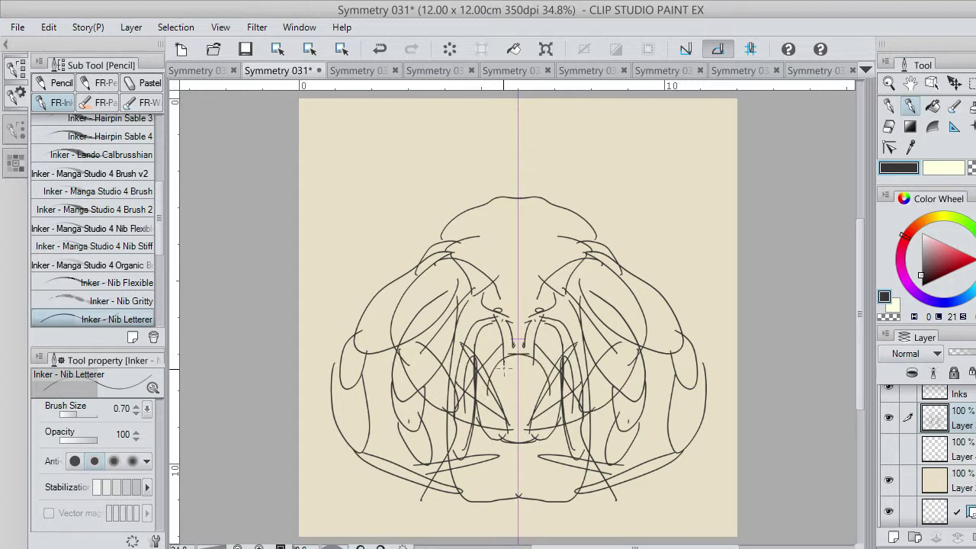
left_click_drag(488, 394, 495, 424)
- Reduce the sketch layer's opacity to 23% and make the Inks layer active
scroll(932, 427, "up", 1)
left_click_drag(963, 351, 953, 352)
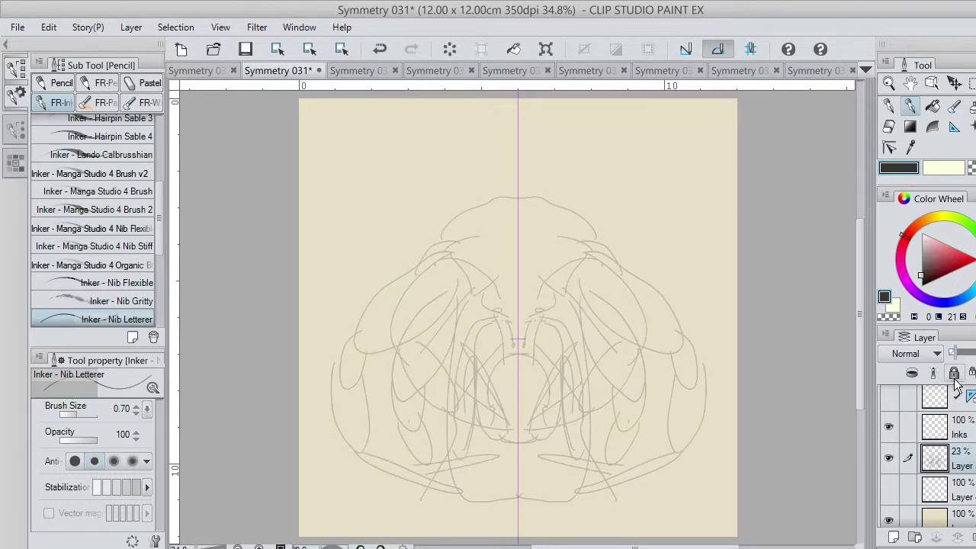
left_click(960, 427)
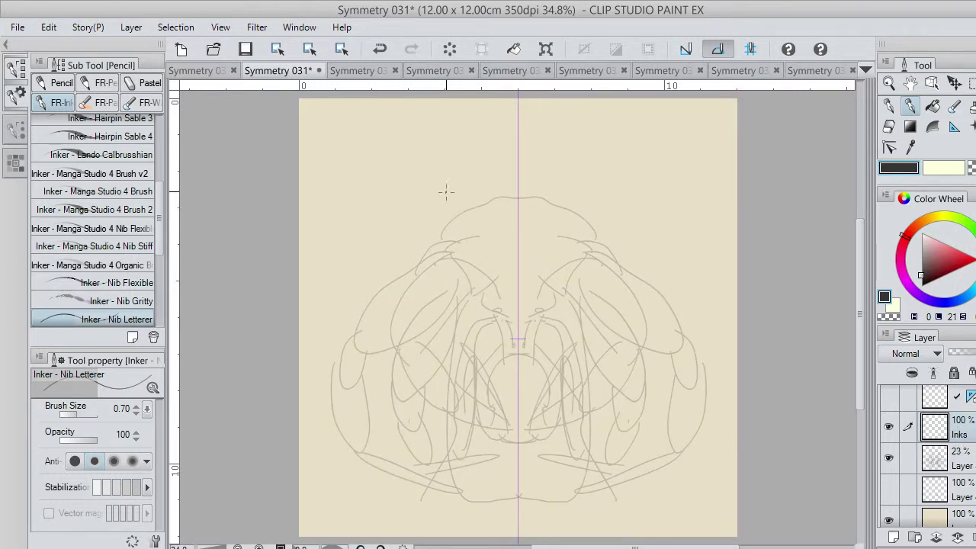
- Ink a symmetrical egg-shaped outline about 2.8 cm wide and 3.7 cm high over the top of the faded sketch
mouse_move(455, 161)
left_mouse_down()
mouse_move(448, 269)
mouse_move(467, 305)
mouse_move(514, 329)
left_mouse_up()
key("ctrl+z")
mouse_move(486, 167)
left_mouse_down()
mouse_move(468, 206)
mouse_move(477, 244)
mouse_move(518, 281)
left_mouse_up()
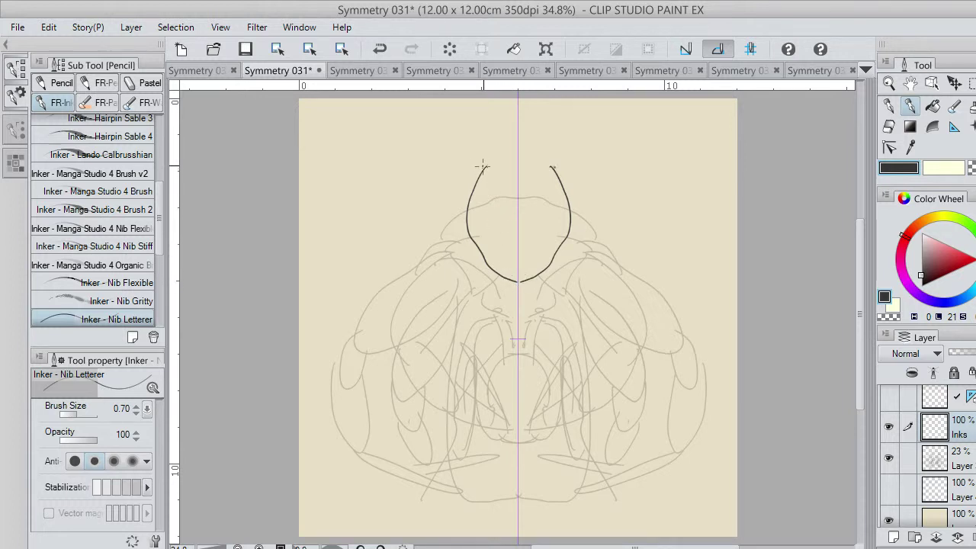
left_click_drag(484, 160, 519, 145)
key("ctrl+z")
mouse_move(659, 130)
left_mouse_down()
mouse_move(639, 168)
mouse_move(652, 197)
mouse_move(679, 193)
left_mouse_up()
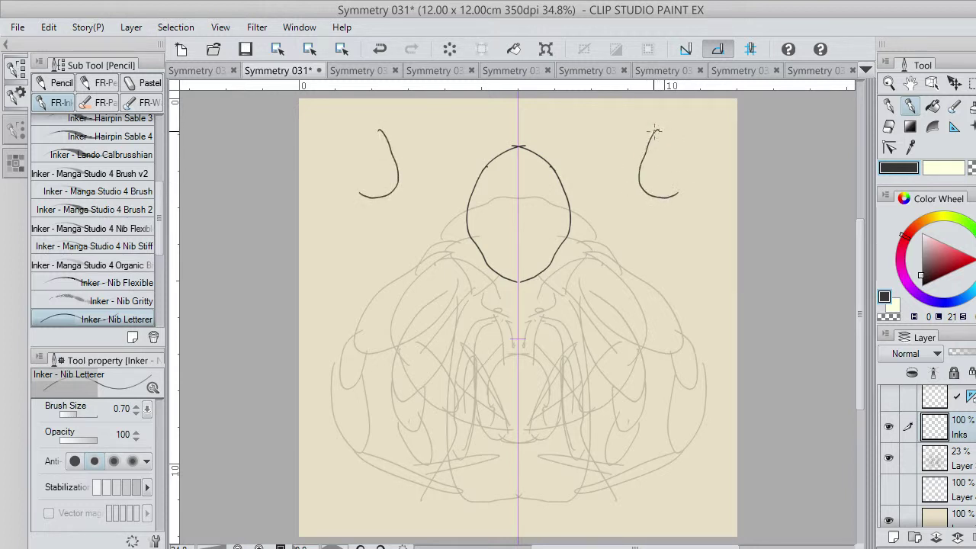
mouse_move(655, 131)
left_mouse_down()
mouse_move(681, 118)
mouse_move(728, 148)
left_mouse_up()
key("ctrl+z")
key("ctrl+z")
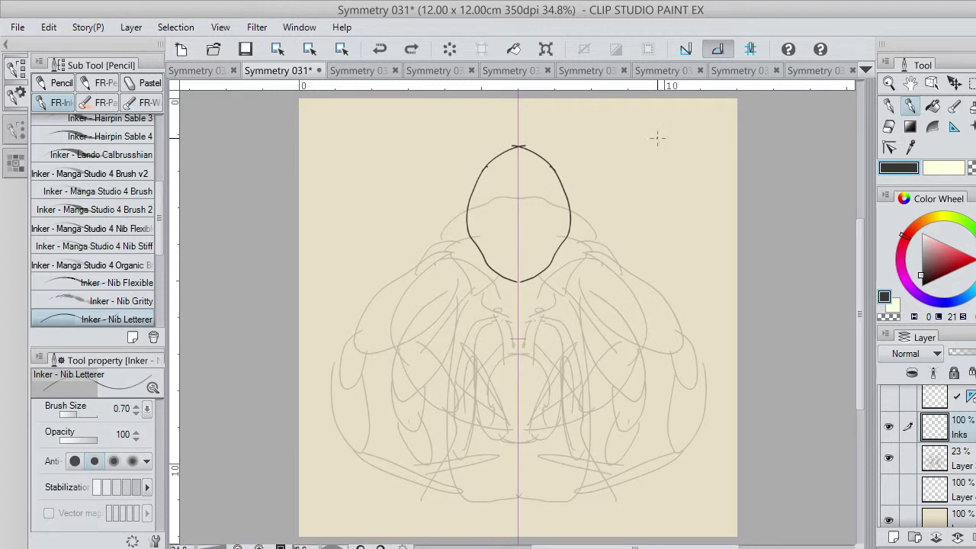
- Ink a mirrored pair of spiral shell shapes, each about 2.7 cm wide, in the canvas's two upper corners
mouse_move(659, 132)
left_mouse_down()
mouse_move(638, 169)
mouse_move(664, 189)
left_mouse_up()
mouse_move(661, 127)
left_mouse_down()
mouse_move(705, 123)
mouse_move(724, 135)
mouse_move(729, 171)
mouse_move(705, 195)
left_mouse_up()
key("ctrl+z")
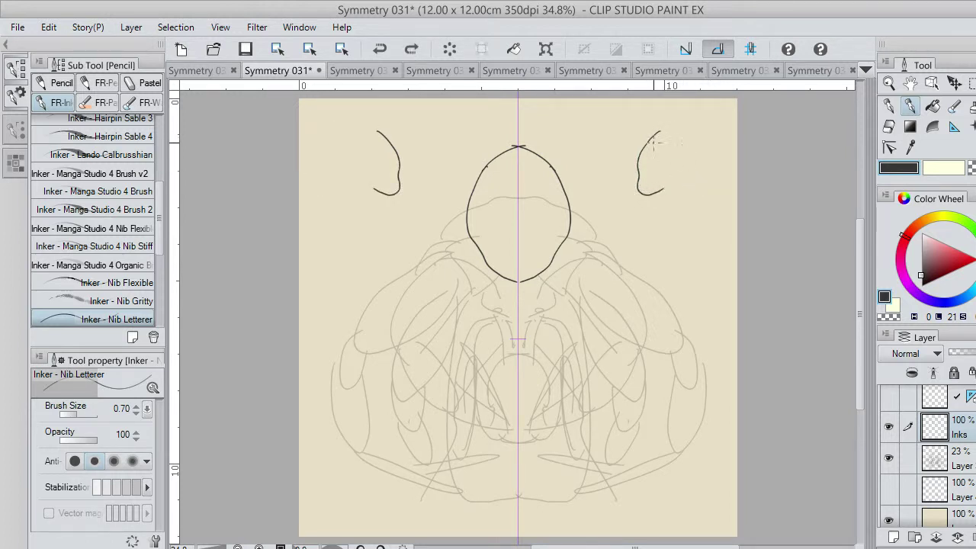
mouse_move(656, 131)
left_mouse_down()
mouse_move(705, 128)
mouse_move(695, 157)
left_mouse_up()
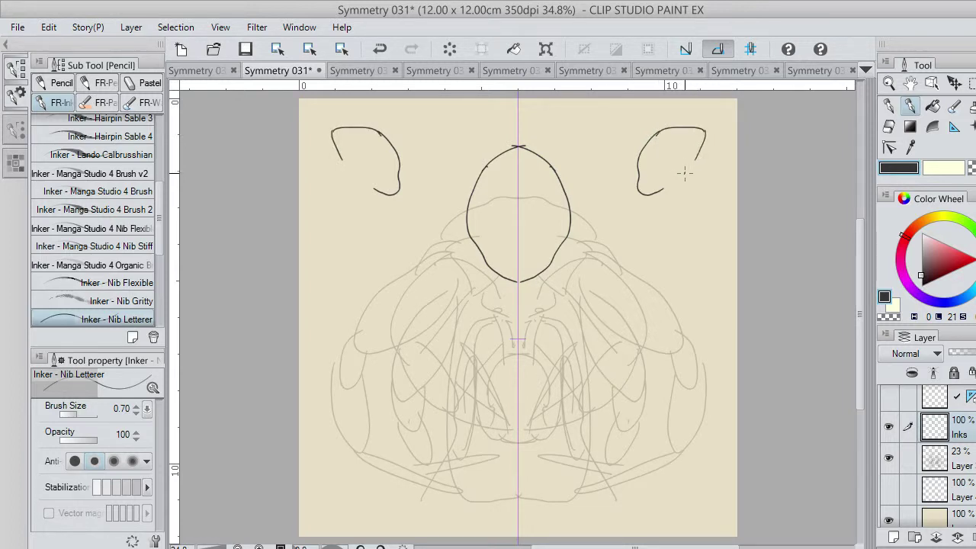
mouse_move(693, 175)
left_mouse_down()
mouse_move(697, 199)
mouse_move(723, 190)
mouse_move(734, 156)
mouse_move(727, 136)
mouse_move(700, 123)
left_mouse_up()
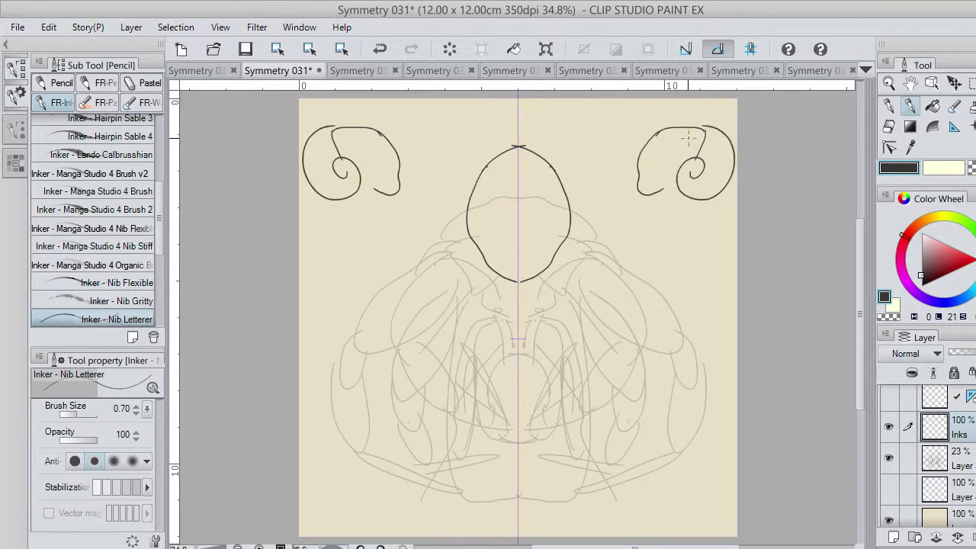
- Add short dashed contour marks inside the spiral shells and a raised rim along each shell's upper edge
mouse_move(675, 181)
left_mouse_down()
mouse_move(666, 190)
mouse_move(697, 170)
mouse_move(690, 180)
left_mouse_up()
mouse_move(703, 197)
left_mouse_down()
mouse_move(723, 183)
mouse_move(719, 141)
left_mouse_up()
left_click_drag(643, 143, 696, 131)
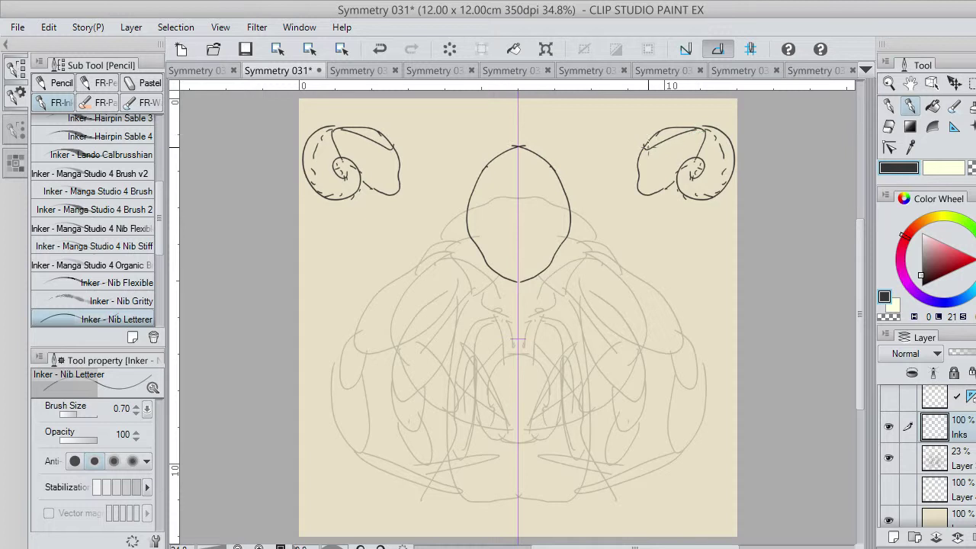
mouse_move(641, 150)
left_mouse_down()
mouse_move(676, 116)
mouse_move(696, 122)
left_mouse_up()
- Ink a curved cap across the top of the egg-shaped body and long pointed claws curving down from its sides
mouse_move(474, 178)
left_mouse_down()
mouse_move(517, 195)
mouse_move(476, 173)
mouse_move(516, 145)
left_mouse_up()
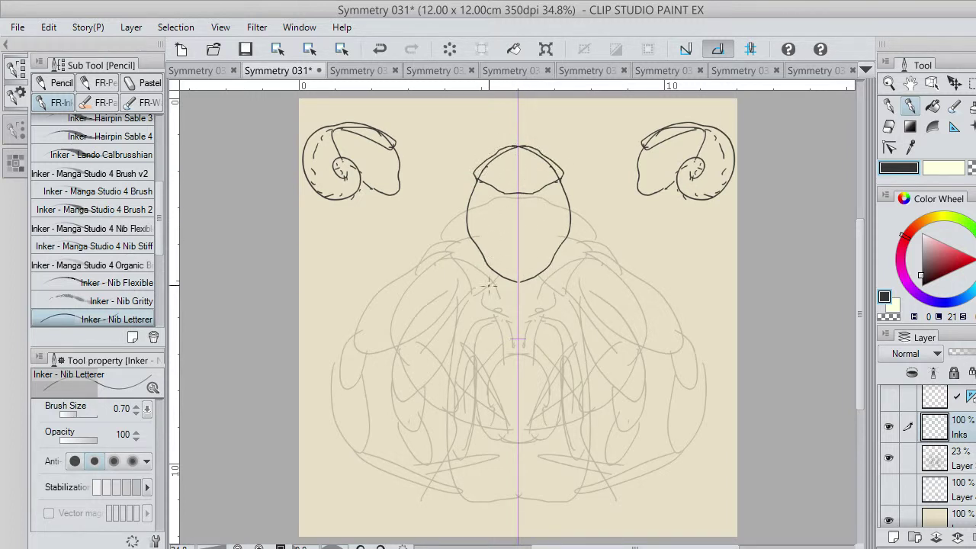
mouse_move(472, 255)
left_mouse_down()
mouse_move(462, 340)
mouse_move(492, 390)
mouse_move(456, 270)
left_mouse_up()
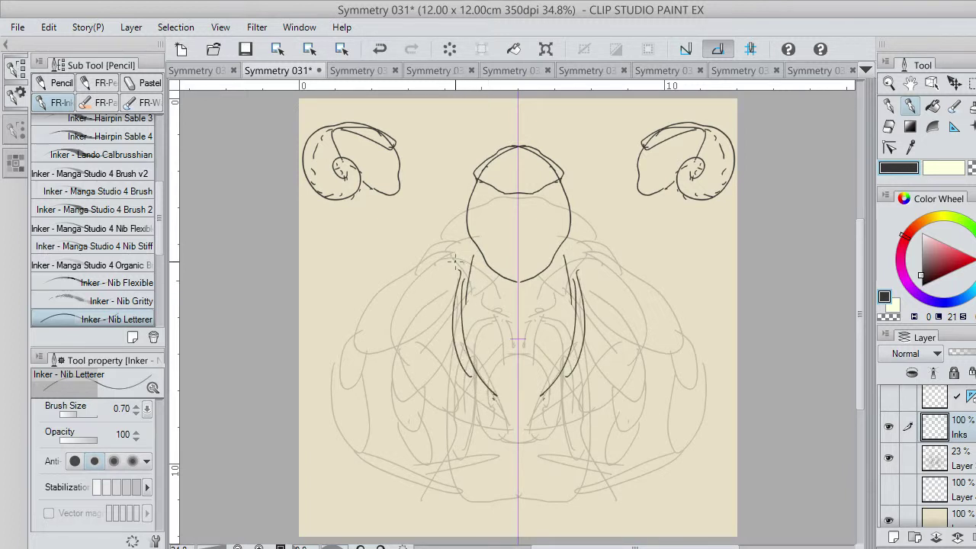
key("ctrl+z")
mouse_move(470, 236)
left_mouse_down()
mouse_move(454, 246)
mouse_move(456, 330)
mouse_move(473, 230)
mouse_move(447, 258)
mouse_move(450, 331)
mouse_move(473, 360)
left_mouse_up()
key("ctrl+z")
key("ctrl+z")
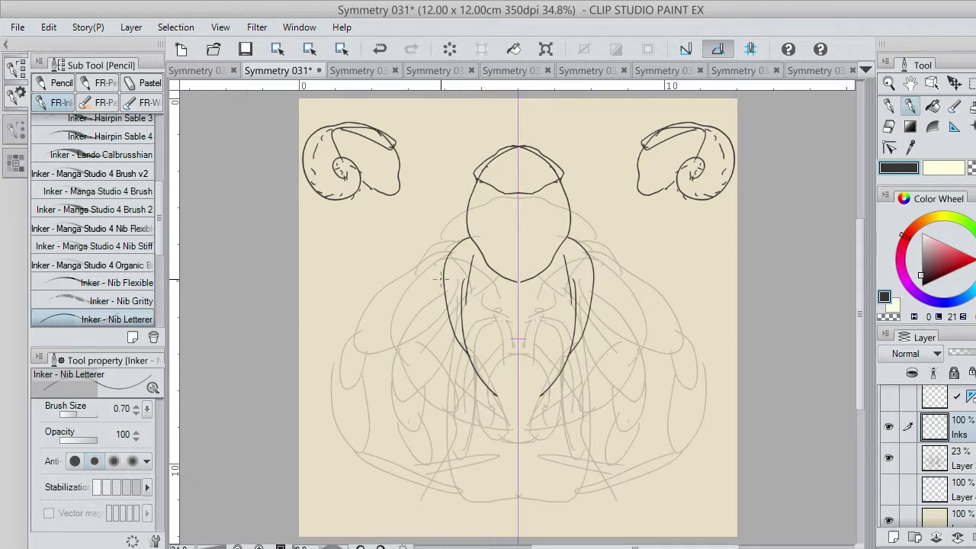
- Ink a mirrored pair of three-segment jointed legs beside the claws, ending in sharp tips near the canvas bottom
mouse_move(444, 272)
left_mouse_down()
mouse_move(421, 294)
mouse_move(412, 327)
mouse_move(450, 262)
left_mouse_up()
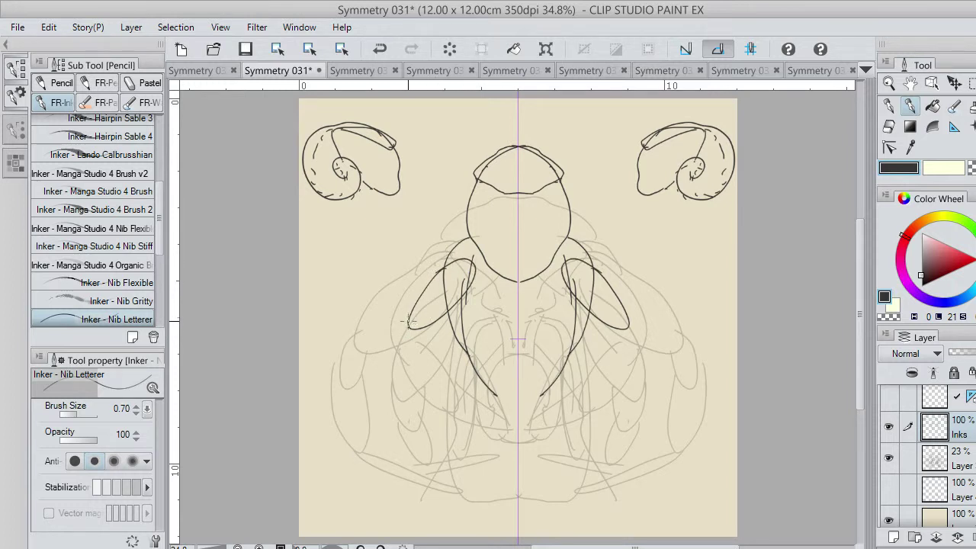
mouse_move(408, 319)
left_mouse_down()
mouse_move(421, 354)
mouse_move(426, 334)
mouse_move(417, 341)
left_mouse_up()
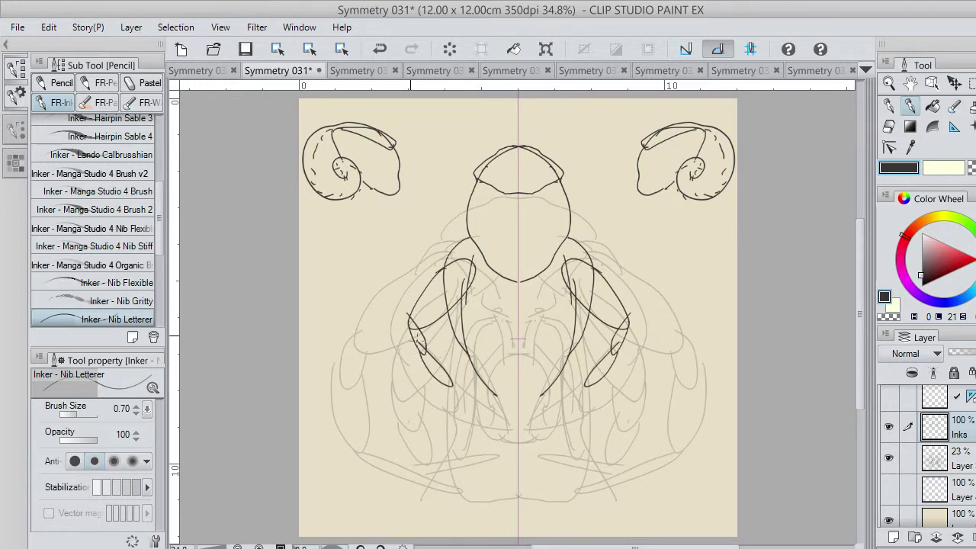
mouse_move(455, 387)
left_mouse_down()
mouse_move(448, 412)
mouse_move(439, 359)
left_mouse_up()
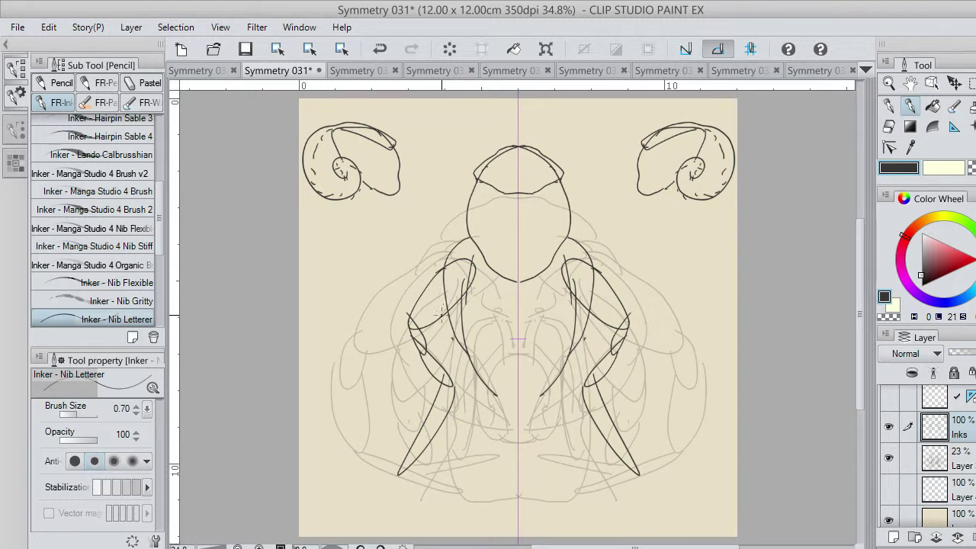
- Undo the mirrored pair of three-segment jointed legs beside the claws
key("ctrl+z")
key("ctrl+z")
key("ctrl+z")
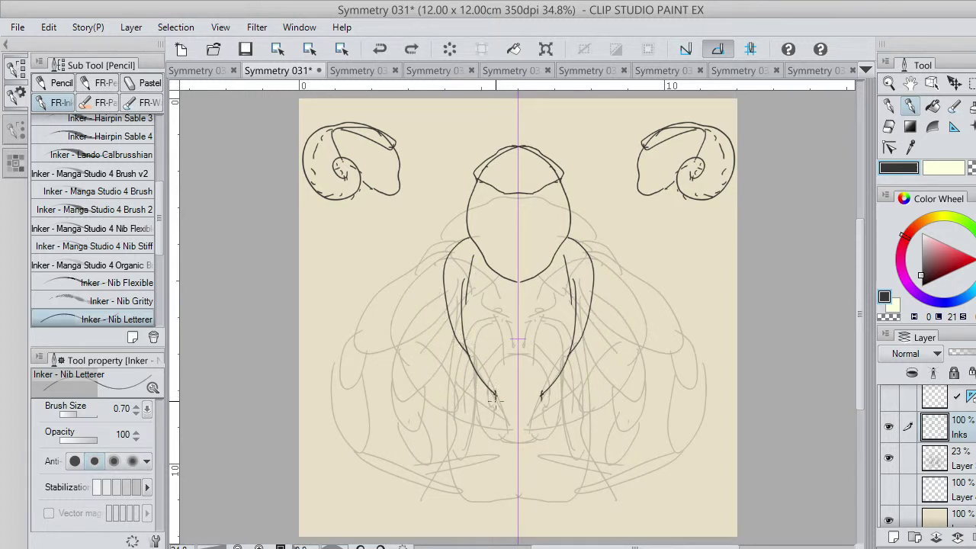
- Ink a rounded abdomen about 3.7 cm wide beneath the claws, with leg sockets along its sides and the lowest pair of horizontal leg segments
mouse_move(495, 397)
left_mouse_down()
mouse_move(483, 403)
mouse_move(457, 340)
mouse_move(452, 374)
mouse_move(466, 416)
mouse_move(520, 430)
left_mouse_up()
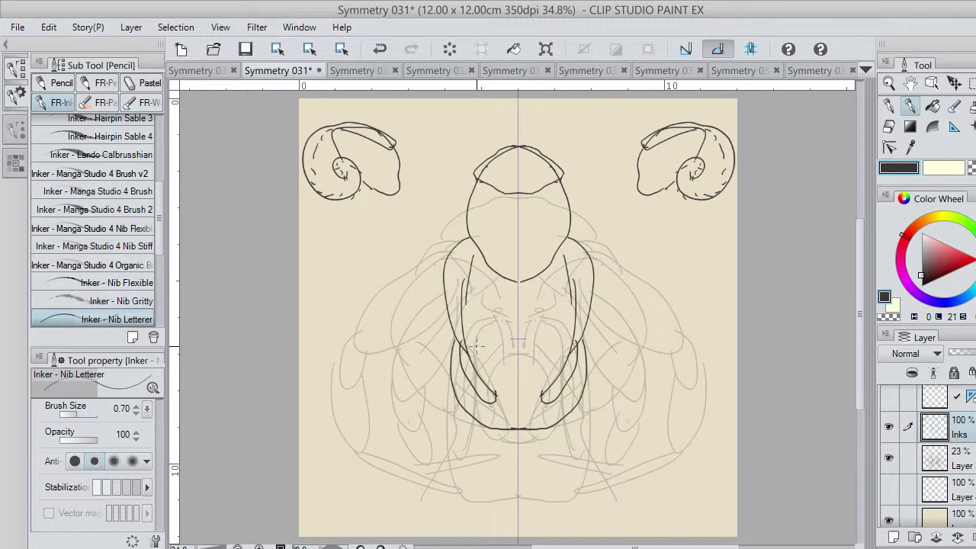
key("ctrl+z")
mouse_move(461, 345)
left_mouse_down()
mouse_move(453, 357)
mouse_move(476, 370)
mouse_move(456, 362)
mouse_move(453, 387)
mouse_move(482, 379)
mouse_move(464, 383)
mouse_move(467, 406)
mouse_move(492, 404)
mouse_move(411, 383)
mouse_move(398, 405)
mouse_move(454, 410)
mouse_move(475, 399)
left_mouse_up()
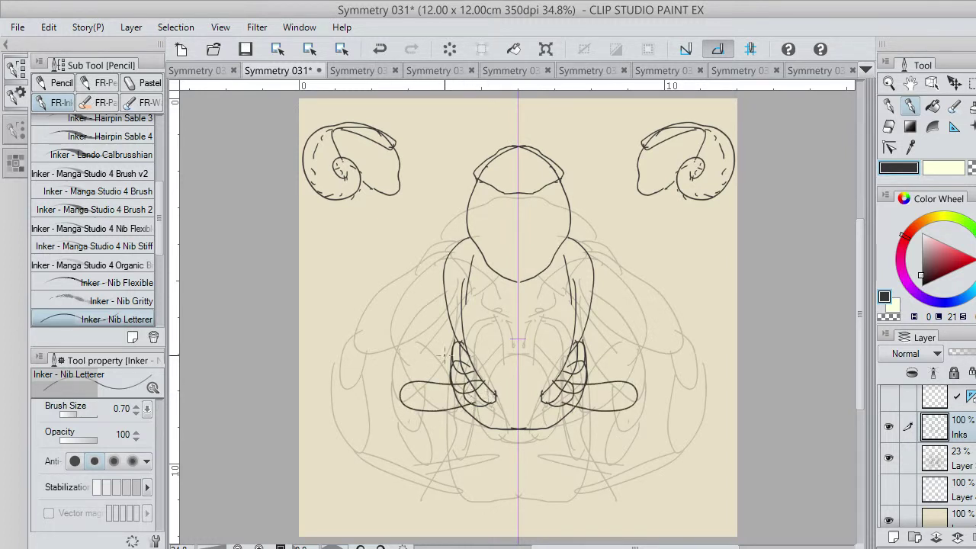
- Ink three mirrored pairs of bent legs, about 8 cm across, with knee joints and long curved shins tapering toward the canvas bottom
mouse_move(453, 353)
left_mouse_down()
mouse_move(419, 351)
mouse_move(391, 356)
mouse_move(385, 368)
mouse_move(416, 380)
left_mouse_up()
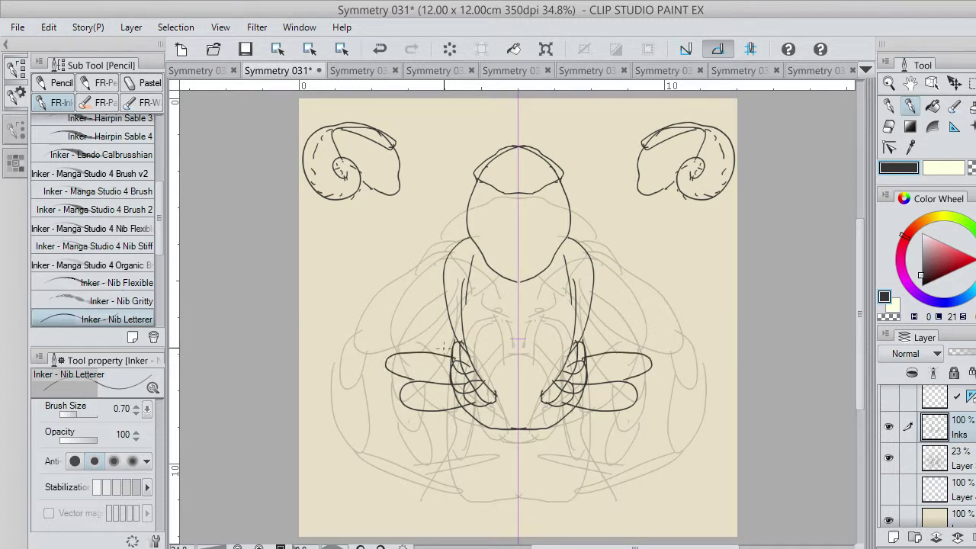
mouse_move(450, 341)
left_mouse_down()
mouse_move(395, 330)
mouse_move(381, 351)
mouse_move(384, 339)
mouse_move(376, 423)
mouse_move(390, 430)
left_mouse_up()
mouse_move(386, 366)
left_mouse_down()
mouse_move(408, 414)
mouse_move(405, 392)
mouse_move(400, 423)
mouse_move(410, 425)
mouse_move(410, 405)
mouse_move(400, 428)
mouse_move(429, 463)
mouse_move(416, 415)
left_mouse_up()
mouse_move(384, 375)
left_mouse_down()
mouse_move(409, 441)
mouse_move(387, 418)
mouse_move(403, 468)
mouse_move(390, 534)
left_mouse_up()
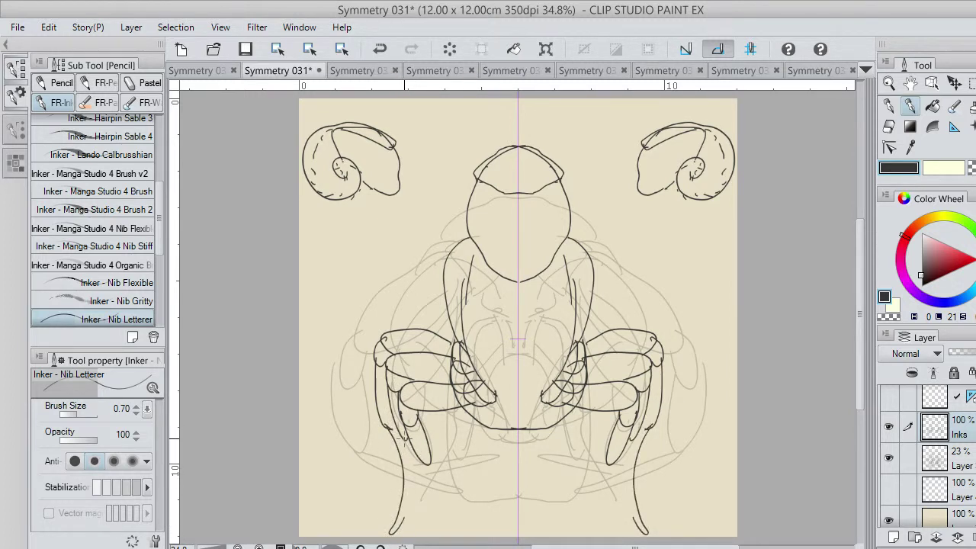
mouse_move(404, 431)
left_mouse_down()
mouse_move(412, 527)
mouse_move(398, 536)
left_mouse_up()
mouse_move(427, 459)
left_mouse_down()
mouse_move(447, 510)
mouse_move(435, 510)
left_mouse_up()
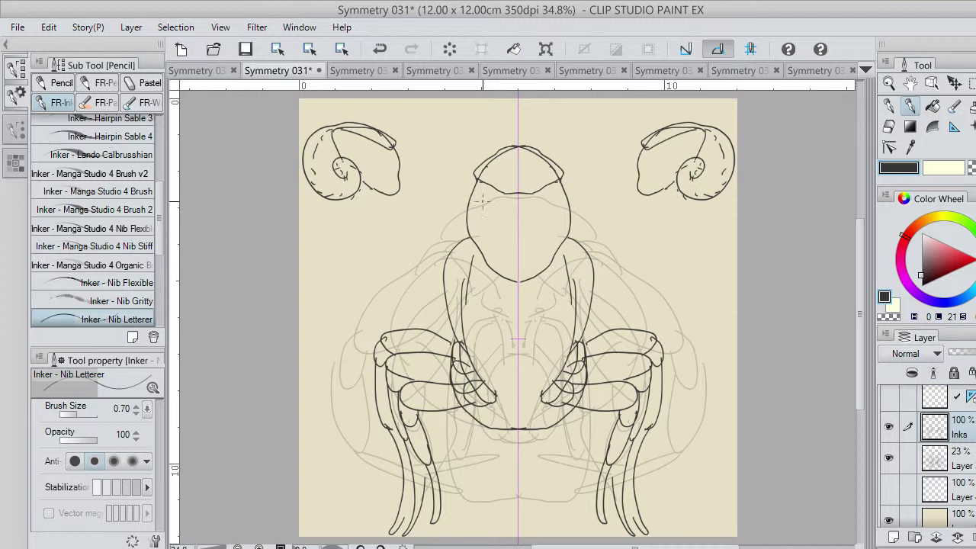
left_click_drag(483, 191, 379, 271)
key("ctrl+z")
mouse_move(488, 202)
left_mouse_down()
mouse_move(478, 212)
mouse_move(456, 321)
left_mouse_up()
key("ctrl+z")
mouse_move(490, 204)
left_mouse_down()
mouse_move(474, 241)
mouse_move(492, 267)
mouse_move(488, 329)
mouse_move(493, 295)
mouse_move(476, 223)
mouse_move(487, 206)
left_mouse_up()
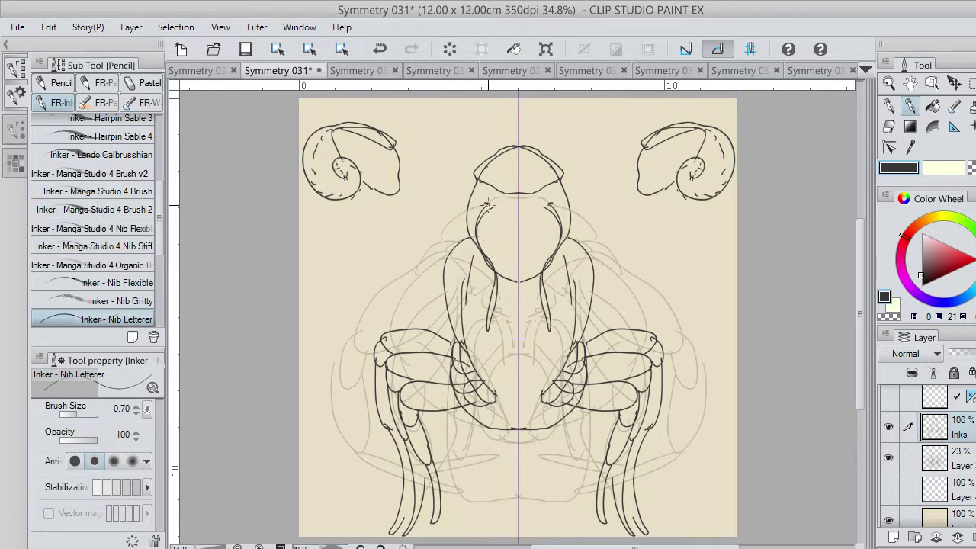
key("ctrl+z")
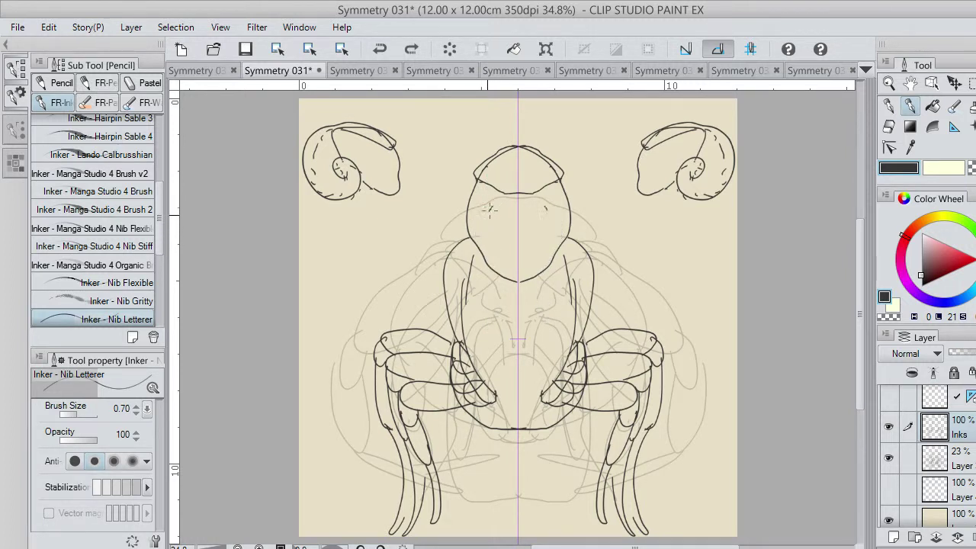
- Ink mirrored brow ridges inside the head and slender pointed feelers curving down from the sides of the head
mouse_move(489, 209)
left_mouse_down()
mouse_move(472, 238)
mouse_move(490, 276)
mouse_move(490, 309)
mouse_move(481, 311)
mouse_move(486, 269)
mouse_move(470, 229)
mouse_move(489, 204)
left_mouse_up()
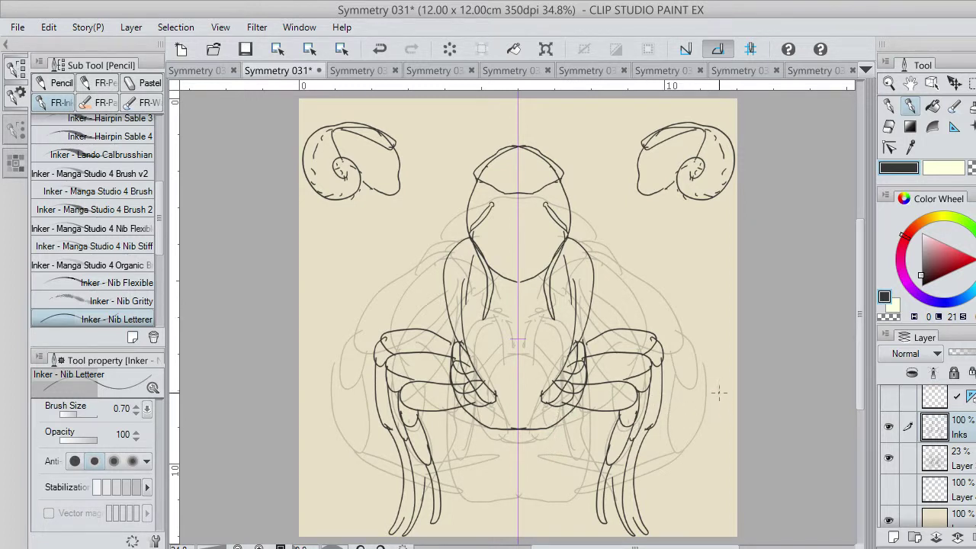
- Erase the innermost pair of legs with transparent colour, including their shins, tips and bases over the claws
key("c")
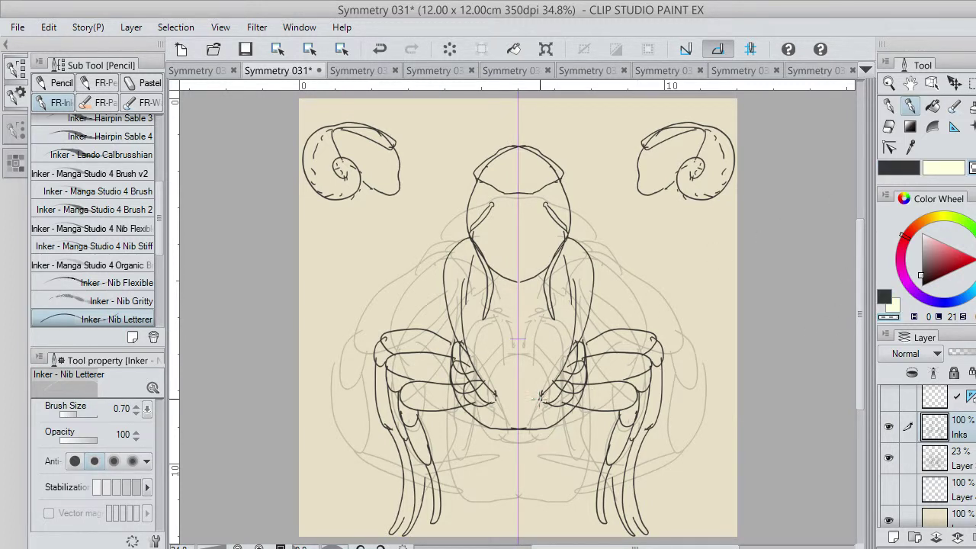
mouse_move(556, 404)
left_mouse_down()
mouse_move(547, 402)
mouse_move(572, 398)
left_mouse_up()
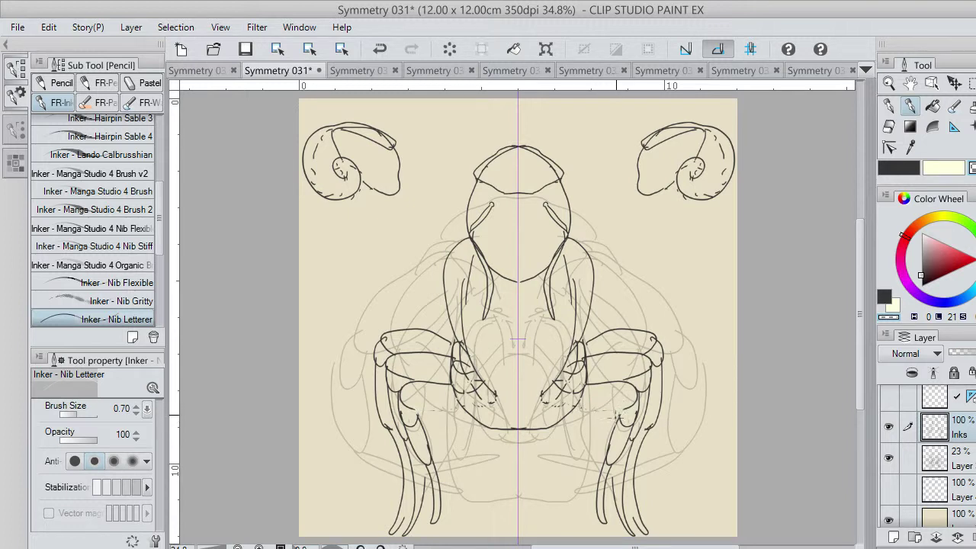
mouse_move(618, 417)
left_mouse_down()
mouse_move(627, 421)
mouse_move(632, 398)
left_mouse_up()
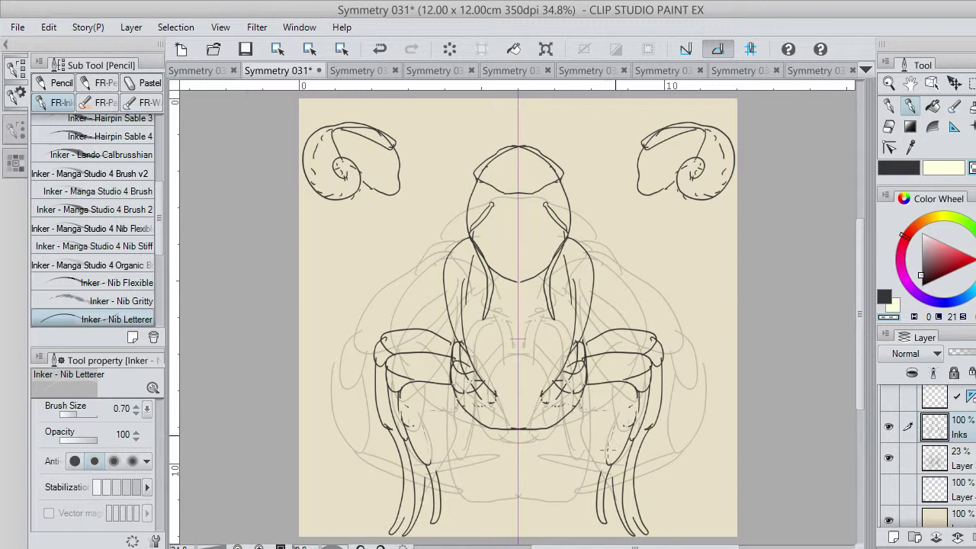
left_click_drag(608, 467, 604, 518)
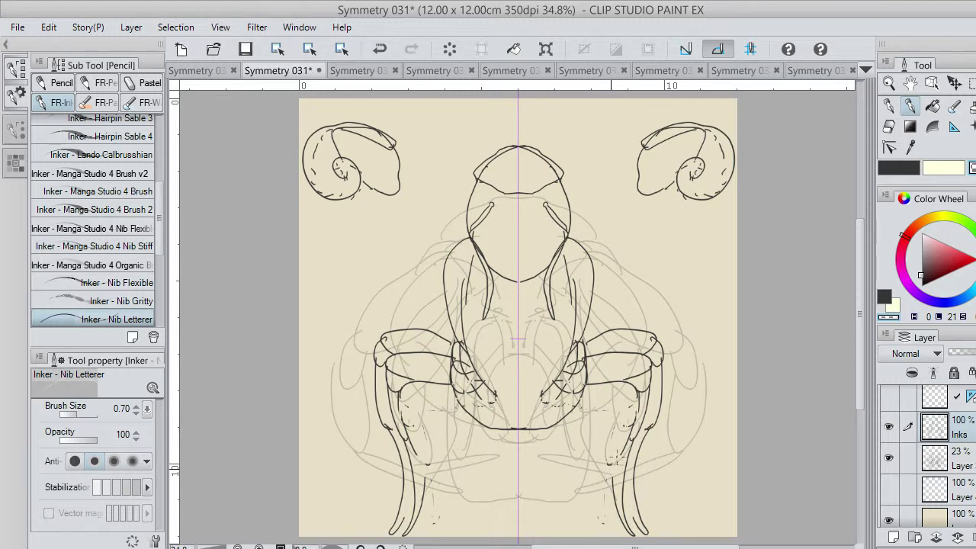
left_click_drag(634, 431, 627, 454)
mouse_move(636, 412)
left_mouse_down()
mouse_move(632, 432)
mouse_move(632, 381)
left_mouse_up()
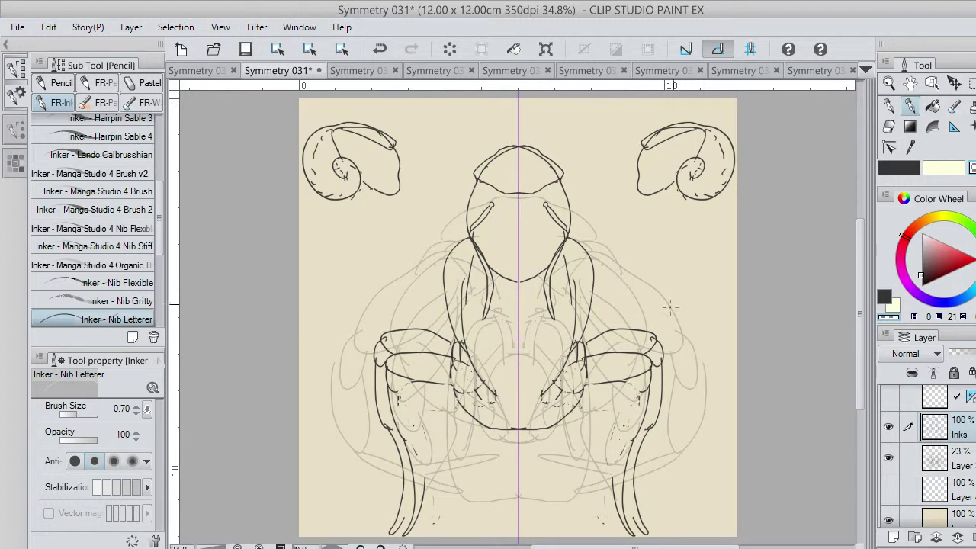
- Switch back to the dark ink and draw knee joints and shin segments for the remaining inner pair of legs
key("c")
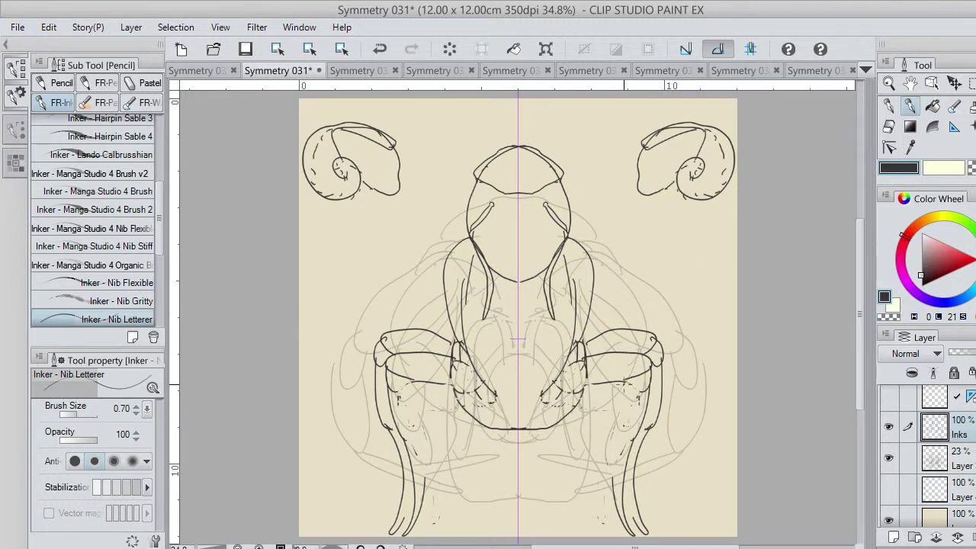
mouse_move(623, 381)
left_mouse_down()
mouse_move(638, 397)
mouse_move(607, 450)
left_mouse_up()
key("ctrl+z")
left_click_drag(626, 387, 614, 501)
key("ctrl+z")
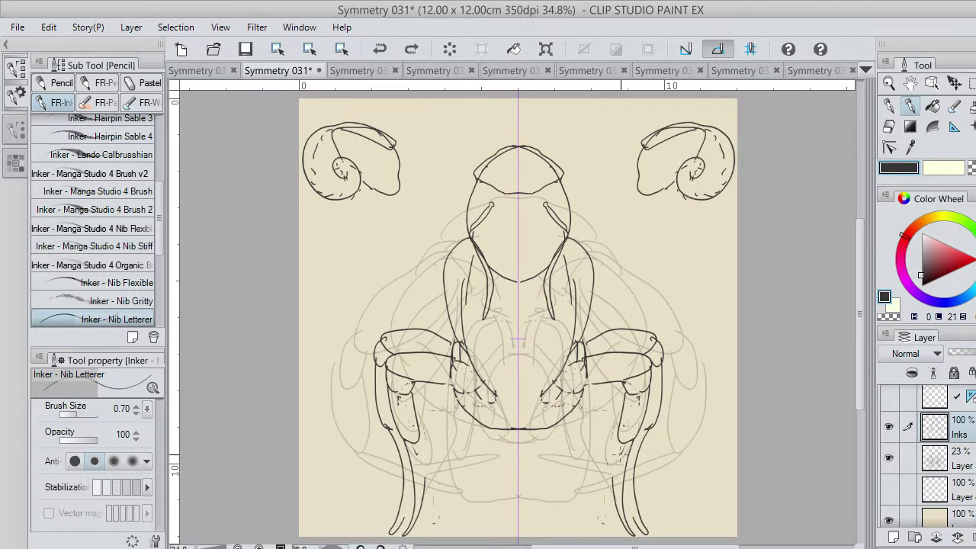
- Ink slender tapering end segments on the inner pair of legs, curving down to points near the canvas bottom
left_click_drag(623, 447, 610, 485)
key("ctrl+z")
left_click_drag(627, 431, 607, 485)
mouse_move(635, 520)
left_mouse_down()
mouse_move(624, 467)
mouse_move(619, 519)
left_mouse_up()
key("ctrl+z")
key("ctrl+z")
left_click_drag(630, 479, 628, 533)
key("ctrl+z")
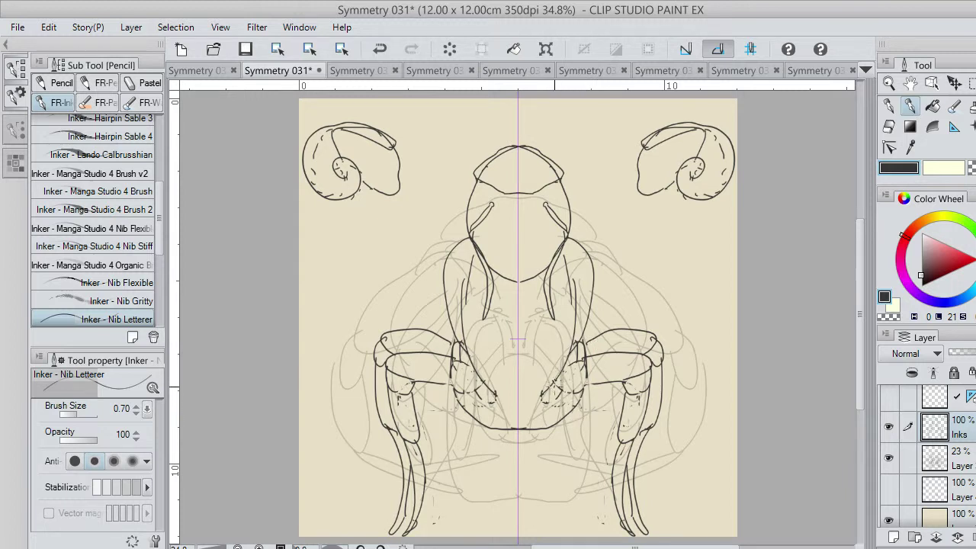
- Ink rounded leg bases where the inner legs meet the claws and a curved line across the lower abdomen
mouse_move(557, 387)
left_mouse_down()
mouse_move(582, 390)
mouse_move(587, 371)
mouse_move(566, 369)
mouse_move(582, 363)
mouse_move(555, 388)
mouse_move(489, 400)
mouse_move(487, 428)
mouse_move(465, 387)
left_mouse_up()
key("ctrl+z")
key("ctrl+z")
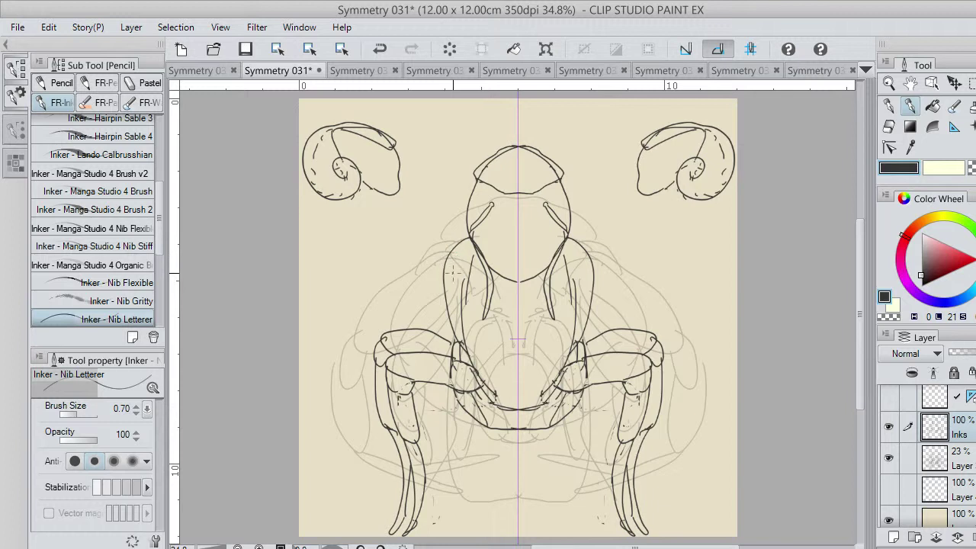
mouse_move(455, 256)
left_mouse_down()
mouse_move(444, 274)
mouse_move(468, 292)
left_mouse_up()
key("ctrl+z")
mouse_move(455, 256)
left_mouse_down()
mouse_move(437, 280)
mouse_move(463, 293)
mouse_move(472, 275)
mouse_move(459, 253)
left_mouse_up()
key("ctrl+z")
mouse_move(444, 270)
left_mouse_down()
mouse_move(471, 384)
mouse_move(501, 392)
left_mouse_up()
key("ctrl+z")
mouse_move(447, 253)
left_mouse_down()
mouse_move(428, 281)
mouse_move(454, 307)
left_mouse_up()
key("ctrl+z")
mouse_move(444, 258)
left_mouse_down()
mouse_move(438, 318)
mouse_move(452, 380)
mouse_move(529, 410)
left_mouse_up()
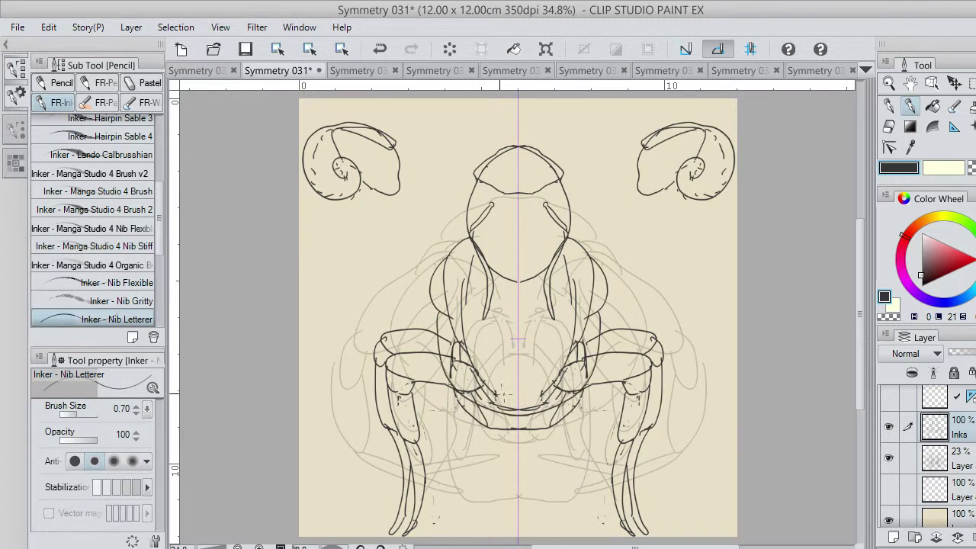
key("ctrl+z")
mouse_move(441, 308)
left_mouse_down()
mouse_move(444, 351)
mouse_move(486, 429)
left_mouse_up()
key("ctrl+z")
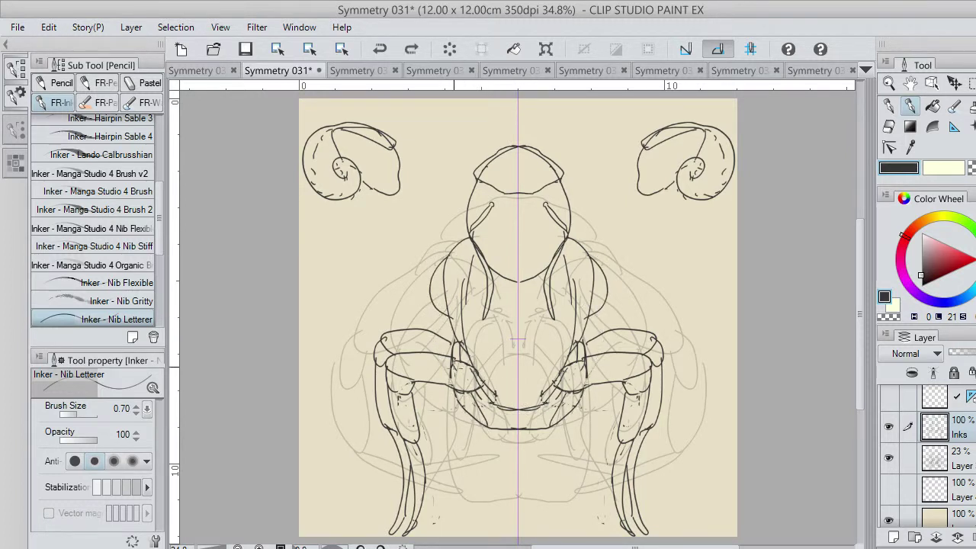
mouse_move(439, 319)
left_mouse_down()
mouse_move(481, 385)
mouse_move(503, 395)
mouse_move(502, 414)
mouse_move(495, 348)
mouse_move(449, 314)
mouse_move(468, 319)
mouse_move(503, 403)
mouse_move(490, 395)
mouse_move(492, 341)
mouse_move(459, 314)
mouse_move(502, 389)
left_mouse_up()
key("ctrl+z")
key("ctrl+z")
key("ctrl+z")
key("ctrl+z")
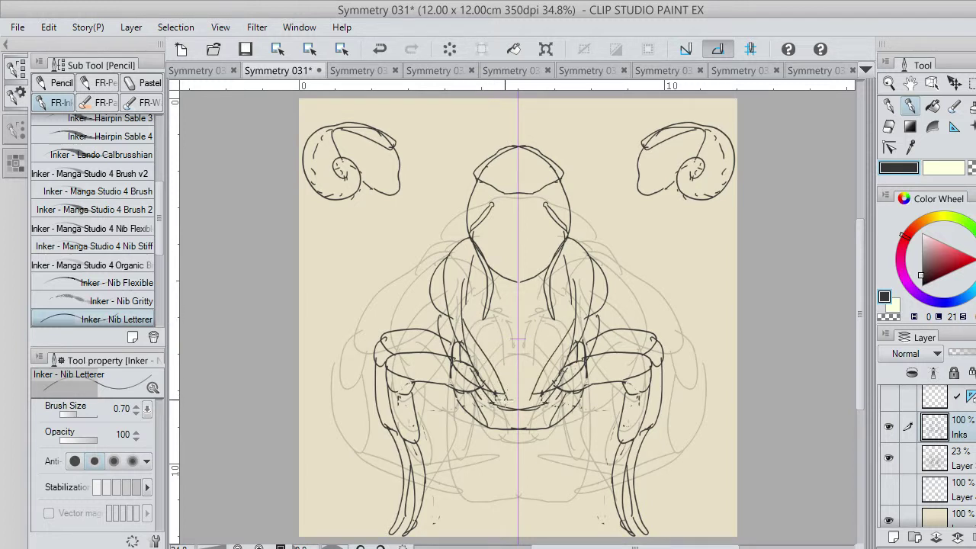
key("ctrl+z")
key("ctrl+z")
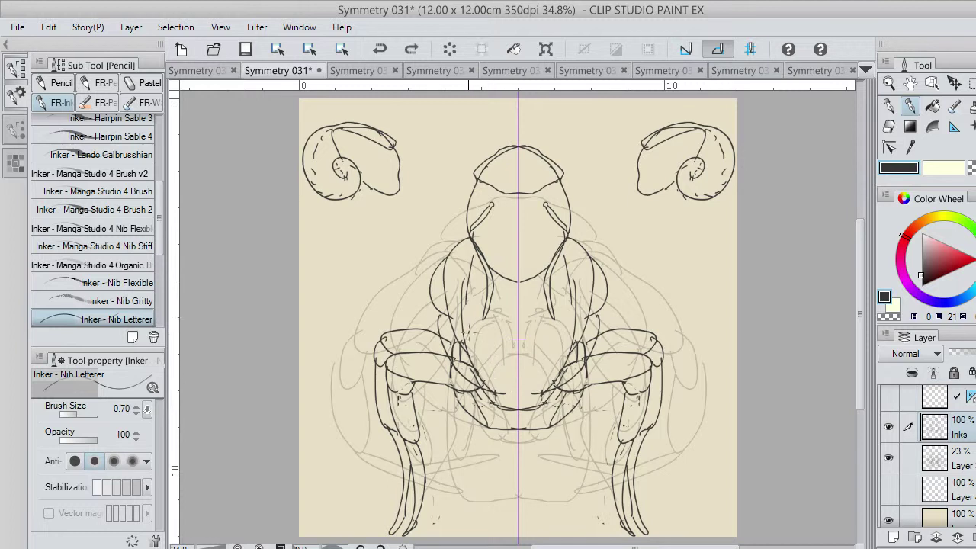
mouse_move(463, 315)
left_mouse_down()
mouse_move(503, 394)
mouse_move(499, 407)
mouse_move(472, 383)
left_mouse_up()
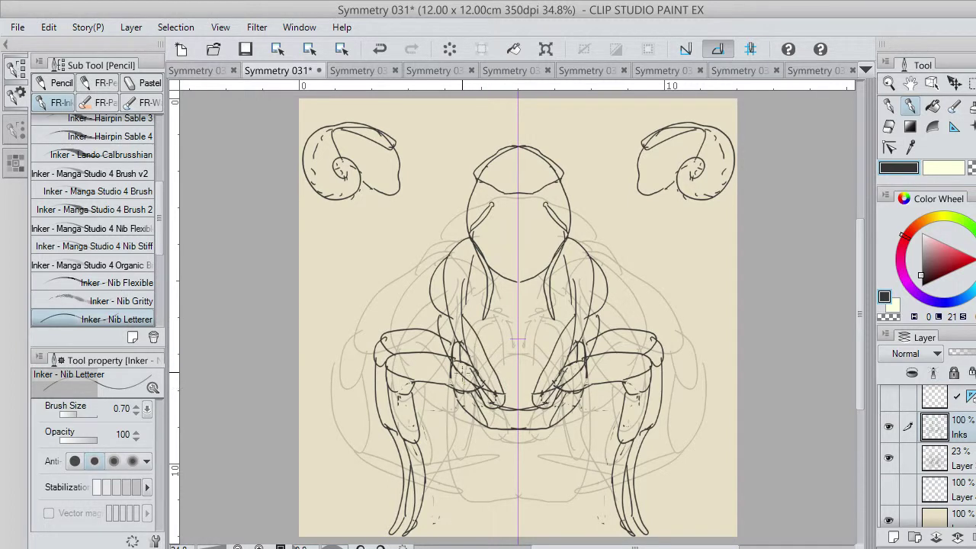
key("ctrl+z")
key("ctrl+z")
key("ctrl+z")
key("ctrl+z")
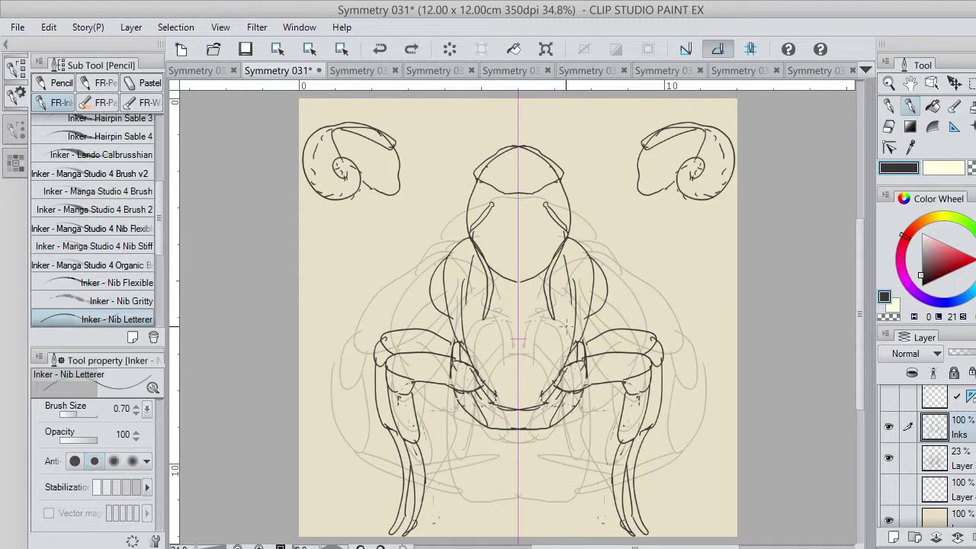
- Save the document and ink a mirrored pair of filled dark eyes, about 0.5 cm wide, beneath the brow ridges
left_click(245, 48)
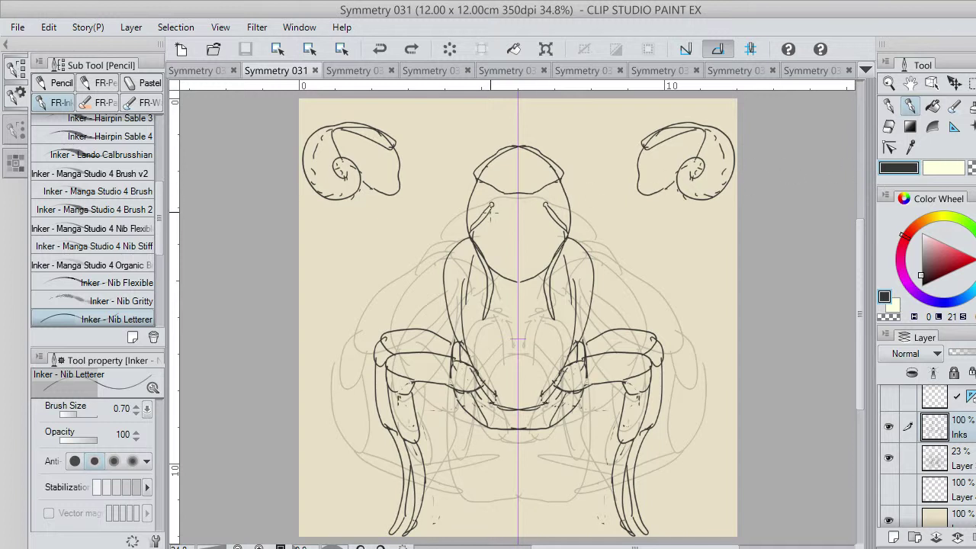
left_click_drag(492, 225, 489, 214)
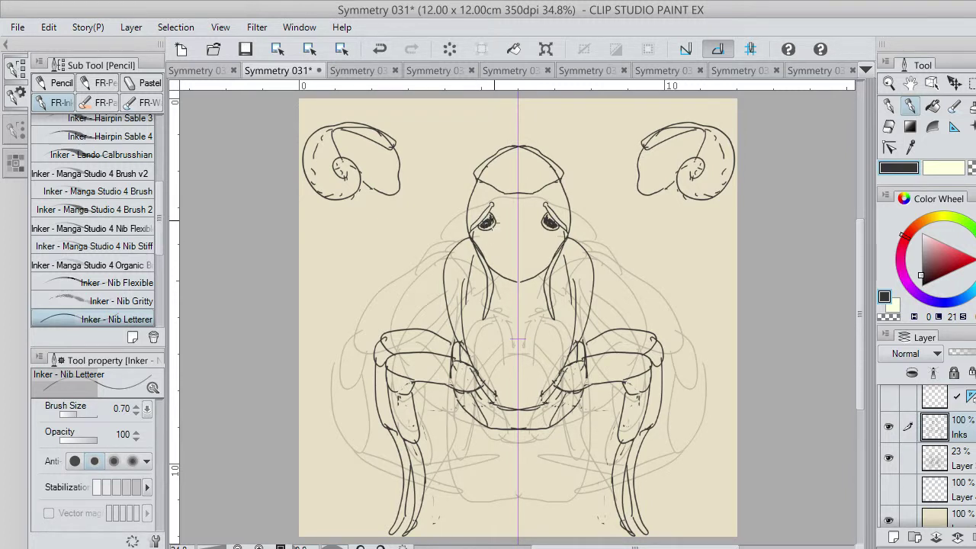
left_click_drag(490, 226, 481, 228)
- Ink mirrored rounded shoulder segments with curved lower edges over the tops of the claws
mouse_move(450, 253)
left_mouse_down()
mouse_move(441, 271)
mouse_move(470, 284)
left_mouse_up()
key("ctrl+z")
mouse_move(452, 248)
left_mouse_down()
mouse_move(439, 271)
mouse_move(461, 293)
mouse_move(466, 279)
mouse_move(441, 280)
mouse_move(456, 279)
mouse_move(479, 340)
left_mouse_up()
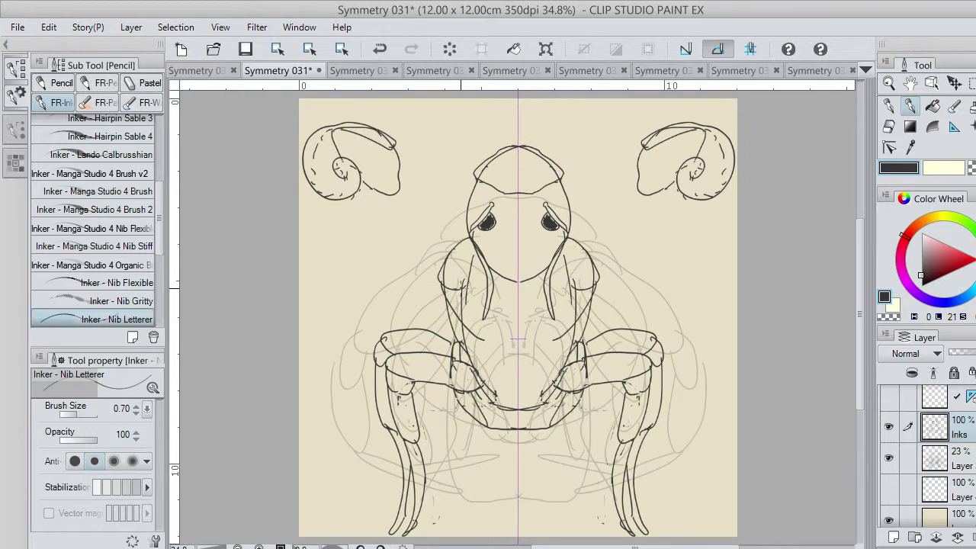
mouse_move(460, 288)
left_mouse_down()
mouse_move(484, 298)
mouse_move(477, 318)
mouse_move(499, 389)
mouse_move(501, 337)
mouse_move(485, 351)
mouse_move(482, 342)
mouse_move(487, 376)
mouse_move(476, 340)
left_mouse_up()
key("ctrl+z")
key("ctrl+z")
left_click_drag(489, 374, 484, 340)
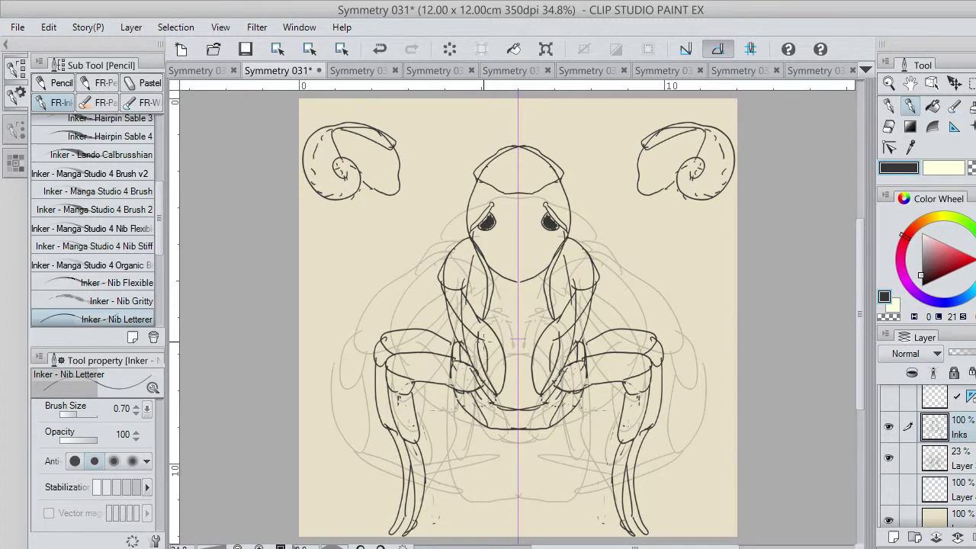
key("ctrl+z")
mouse_move(485, 377)
left_mouse_down()
mouse_move(480, 334)
mouse_move(474, 350)
mouse_move(481, 358)
mouse_move(481, 324)
mouse_move(497, 337)
mouse_move(507, 370)
left_mouse_up()
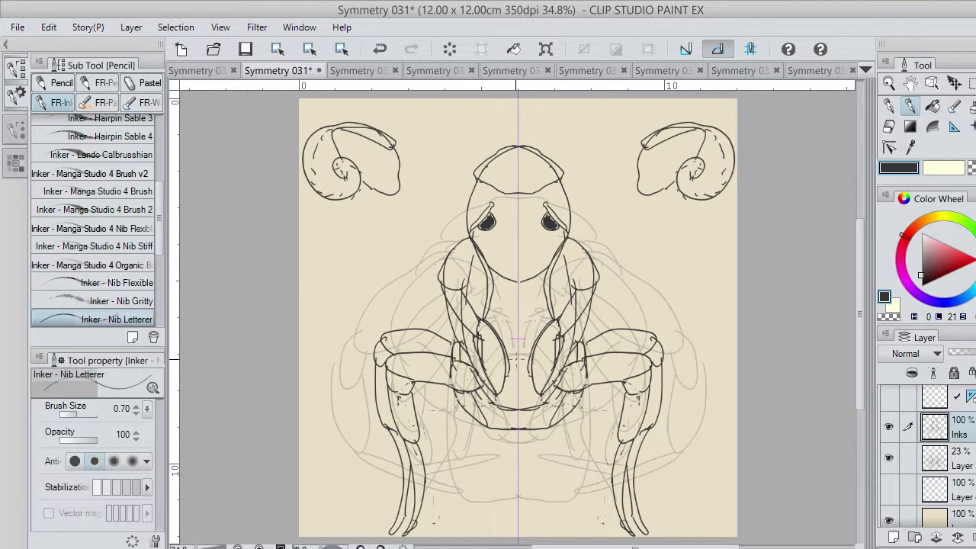
key("ctrl+z")
key("ctrl+z")
key("ctrl+z")
key("ctrl+z")
key("ctrl+z")
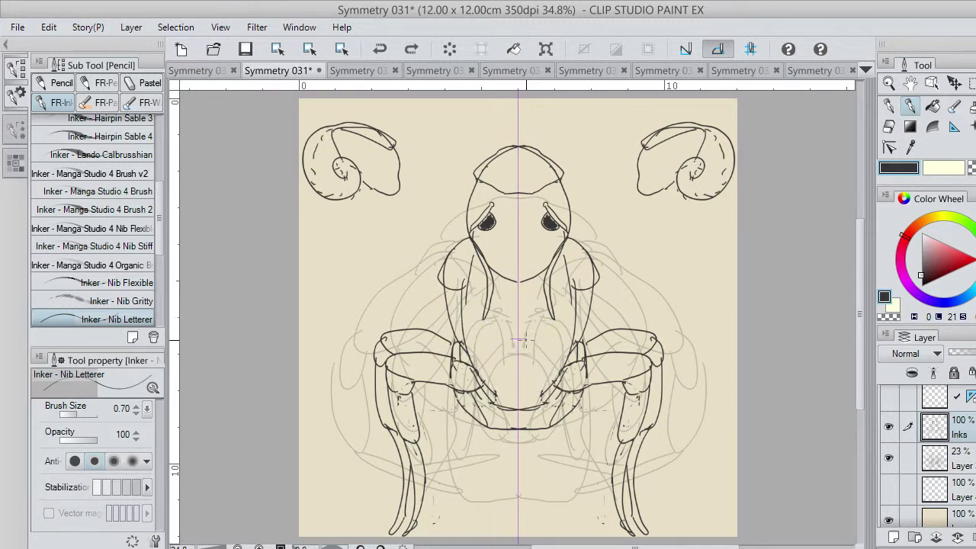
- Ink mirrored elbow segments below the shoulders and broad forearms angling inward to blunt points above the abdomen
mouse_move(599, 282)
left_mouse_down()
mouse_move(611, 309)
mouse_move(578, 301)
mouse_move(595, 310)
mouse_move(571, 320)
mouse_move(546, 351)
mouse_move(537, 366)
mouse_move(549, 381)
mouse_move(560, 384)
mouse_move(599, 345)
mouse_move(609, 310)
left_mouse_up()
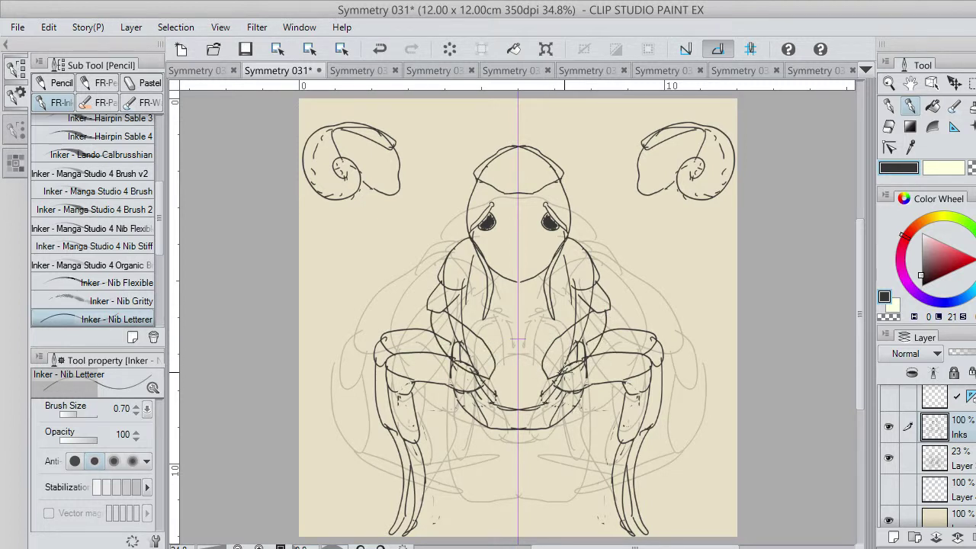
left_click_drag(586, 357, 592, 341)
- Erase the overlapping lines inside the mirrored shoulders, elbow segments and forearms using the transparent colour
scroll(556, 328, "up", 4)
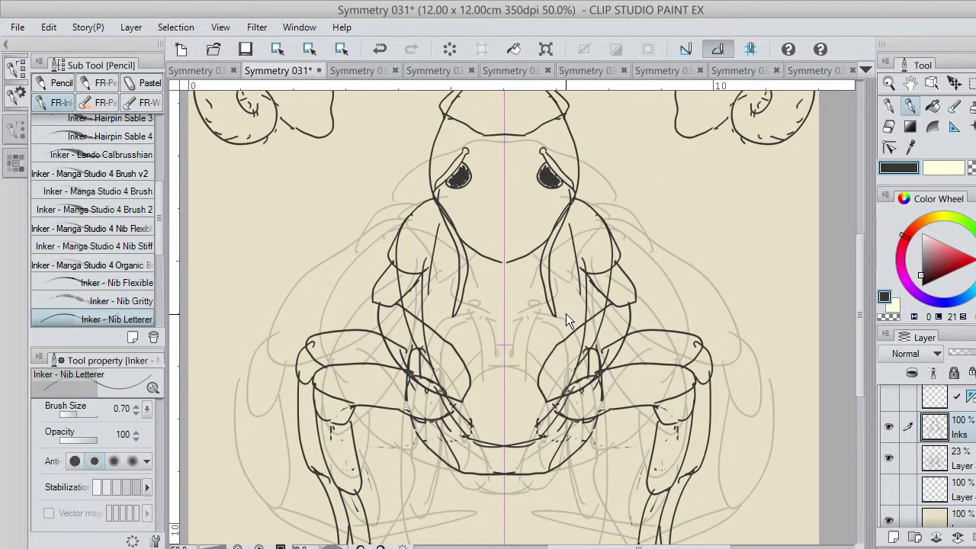
key("c")
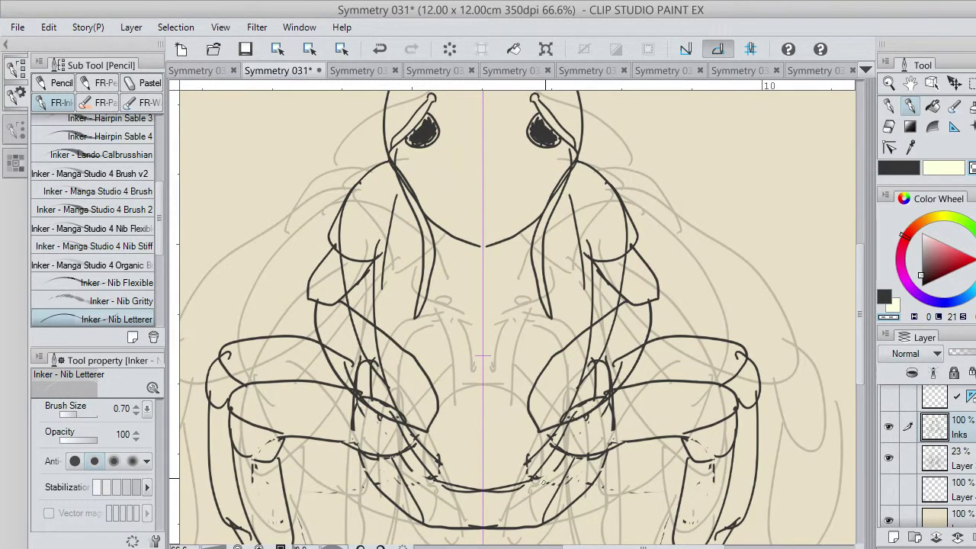
left_click_drag(543, 479, 534, 479)
mouse_move(586, 406)
left_mouse_down()
mouse_move(615, 366)
mouse_move(604, 398)
left_mouse_up()
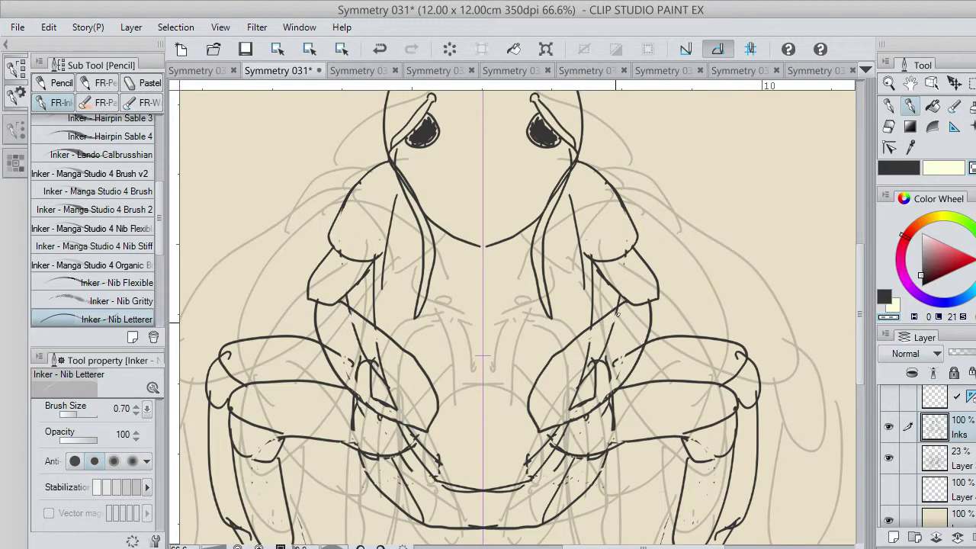
mouse_move(615, 321)
left_mouse_down()
mouse_move(598, 361)
mouse_move(586, 360)
mouse_move(587, 344)
mouse_move(563, 407)
mouse_move(645, 342)
left_mouse_up()
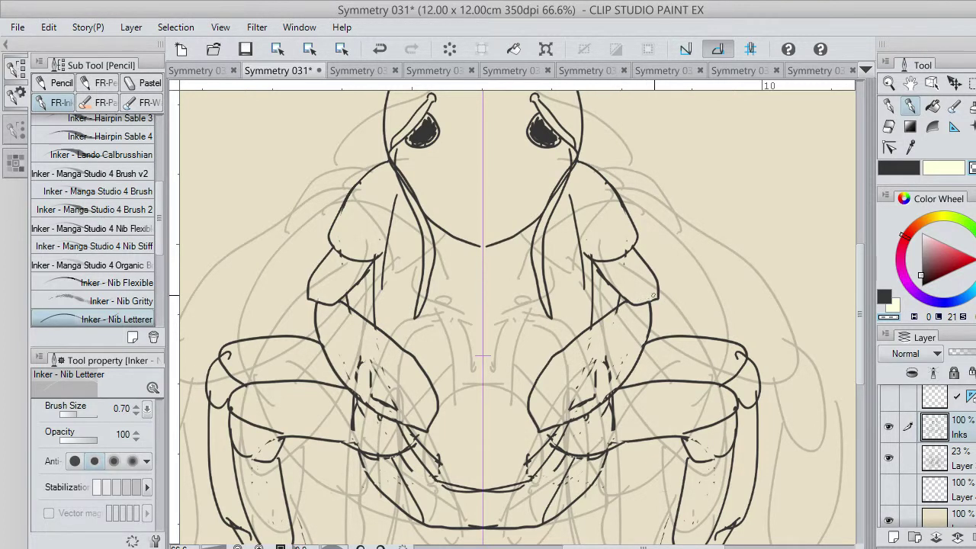
- Clean the leftover leg and claw lines from inside both forearms and the leg bases with the Hard eraser
left_click(889, 125)
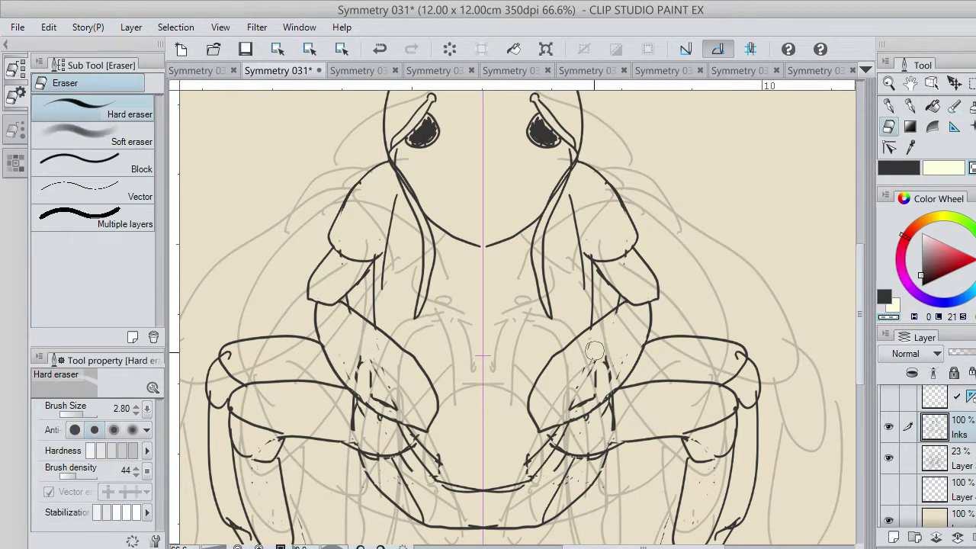
mouse_move(575, 387)
left_mouse_down()
mouse_move(604, 378)
mouse_move(582, 401)
mouse_move(618, 367)
mouse_move(607, 379)
mouse_move(591, 354)
left_mouse_up()
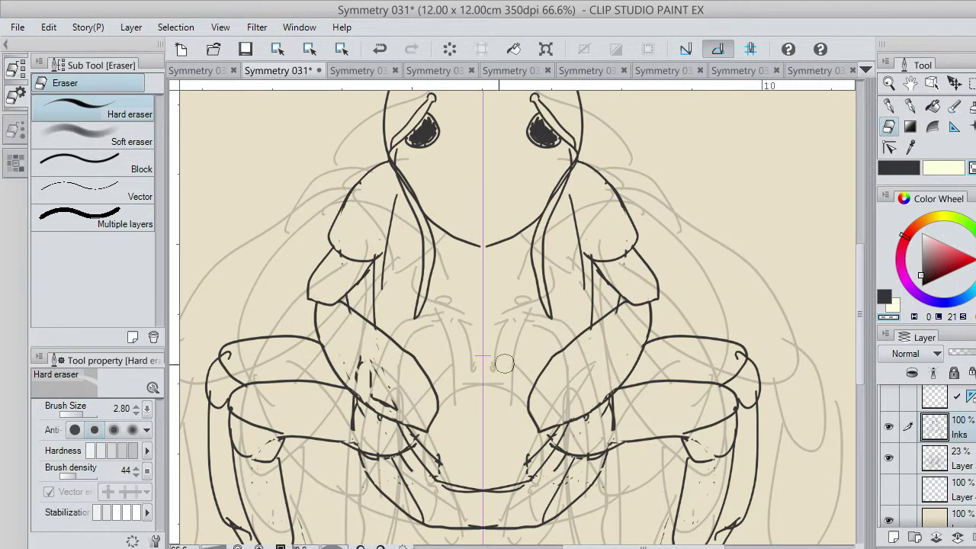
mouse_move(346, 361)
left_mouse_down()
mouse_move(376, 407)
mouse_move(345, 366)
mouse_move(392, 404)
mouse_move(349, 353)
mouse_move(391, 399)
mouse_move(382, 372)
mouse_move(371, 372)
mouse_move(363, 432)
left_mouse_up()
key("ctrl+z")
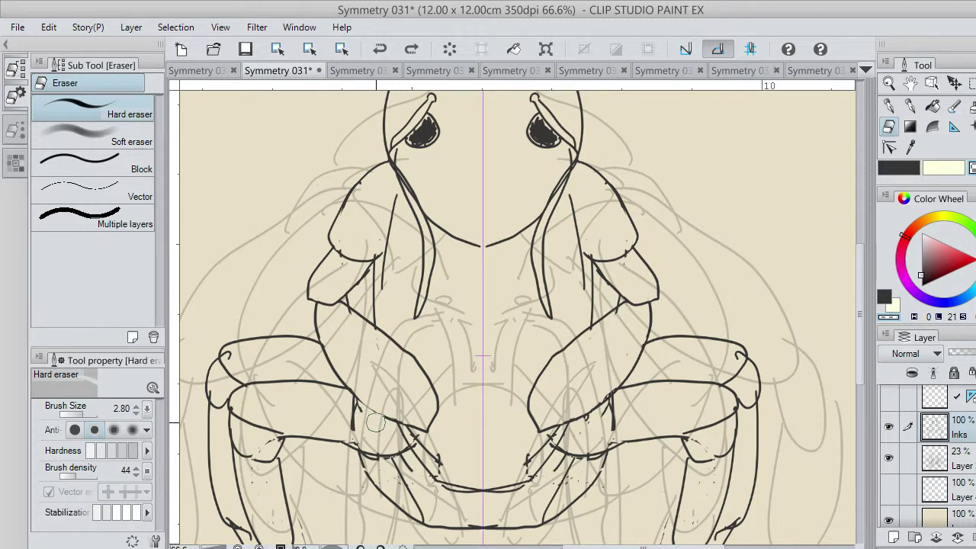
left_click_drag(366, 418, 373, 436)
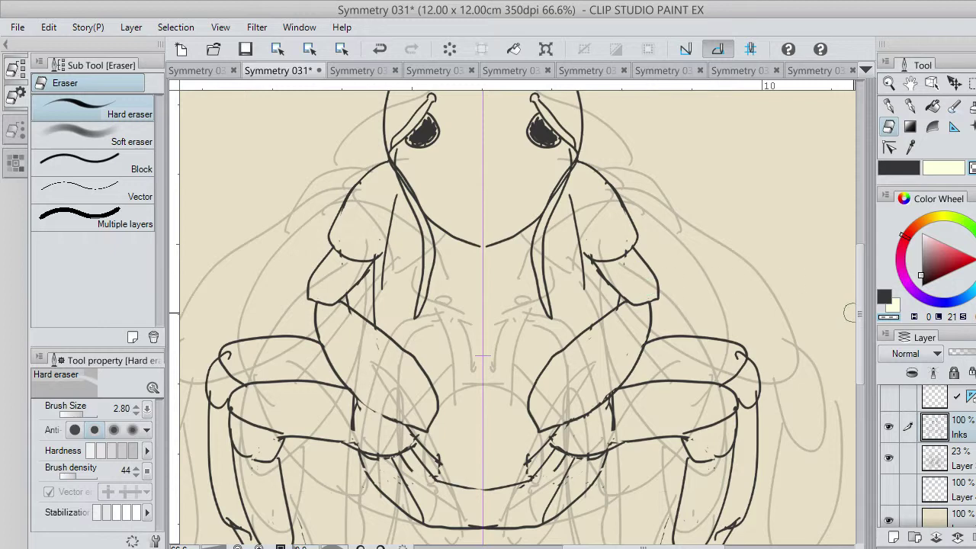
- Add small light highlights to the dark eyes and ink around them to tidy their shape
left_click_drag(861, 315, 871, 236)
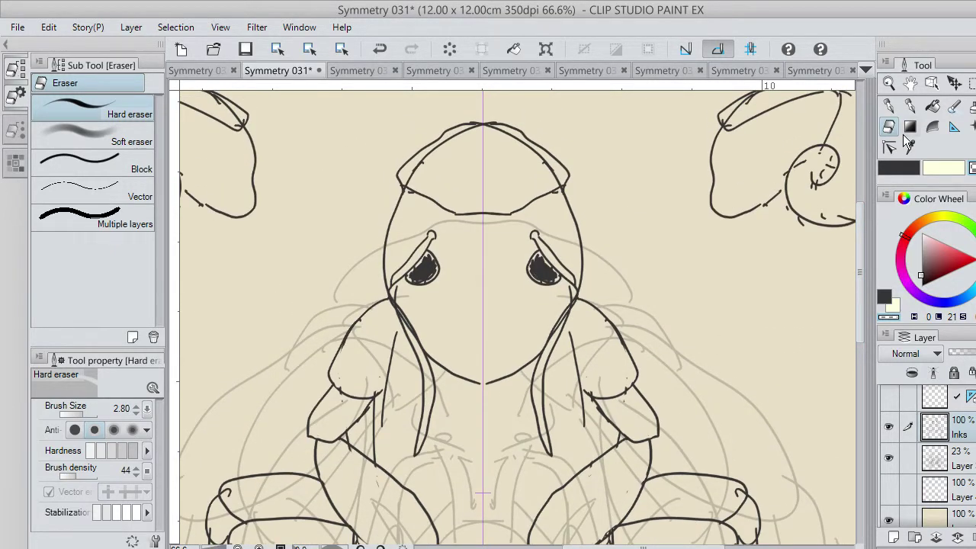
left_click(910, 107)
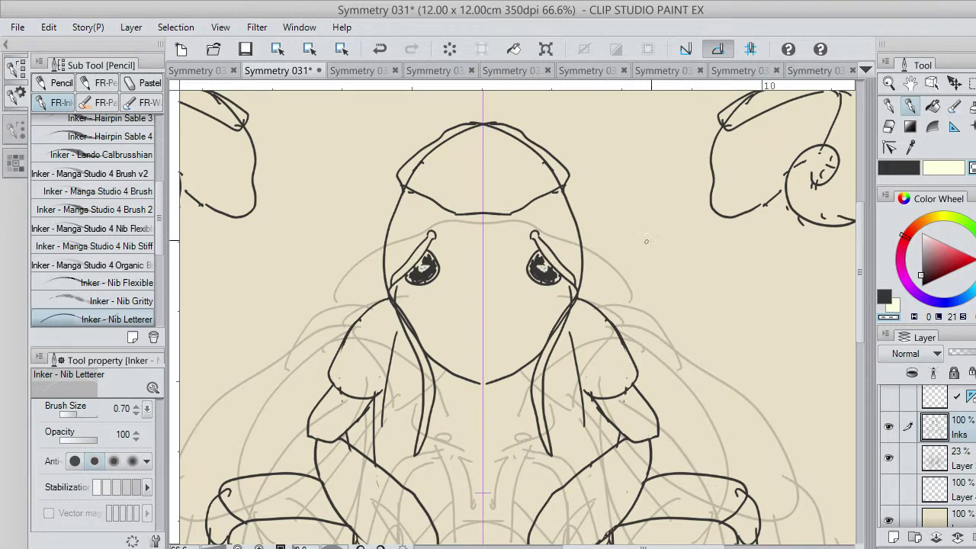
left_click(900, 168)
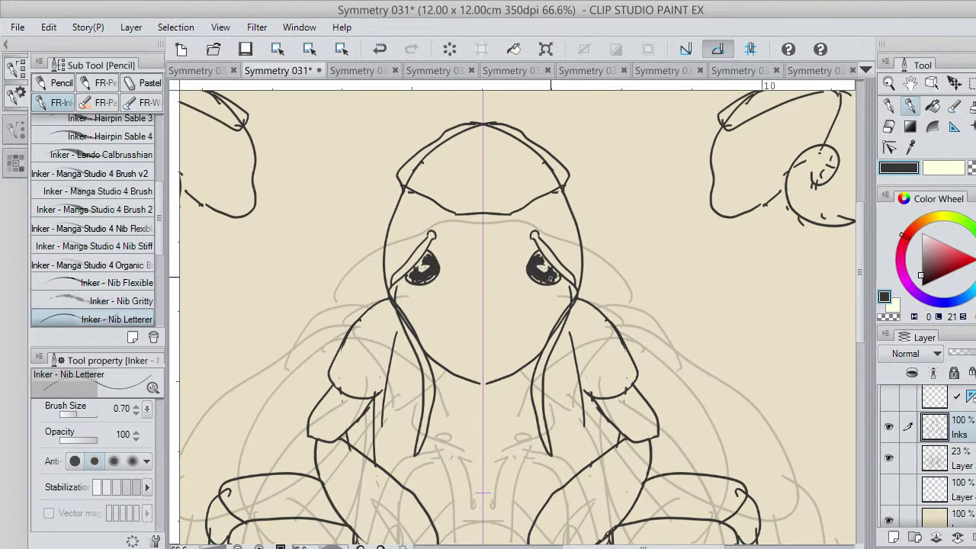
left_click_drag(547, 267, 545, 273)
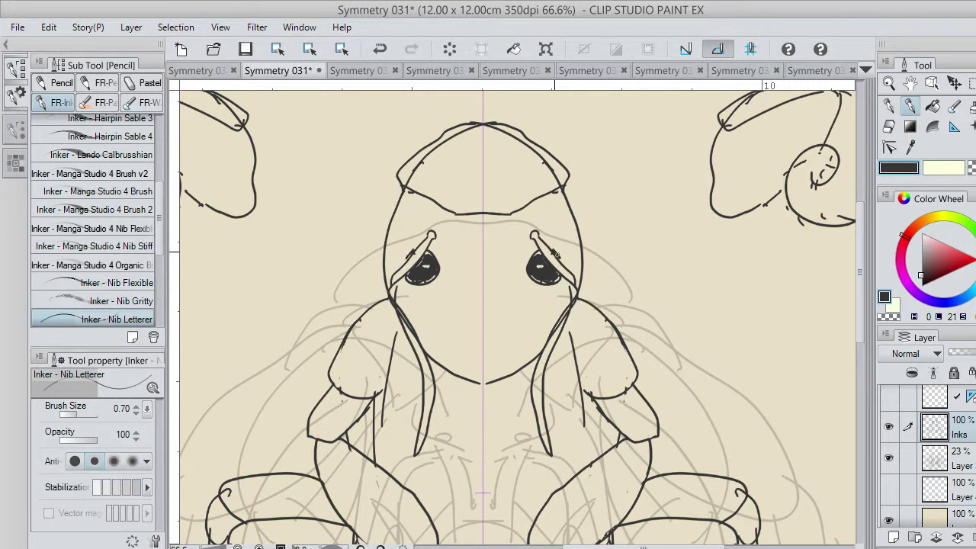
- Erase the overlapping lines where the brow ridges, the sides of the face and the long hanging strands meet
left_click_drag(556, 255, 565, 263)
key("ctrl+z")
key("c")
left_click_drag(553, 329, 572, 305)
key("ctrl+z")
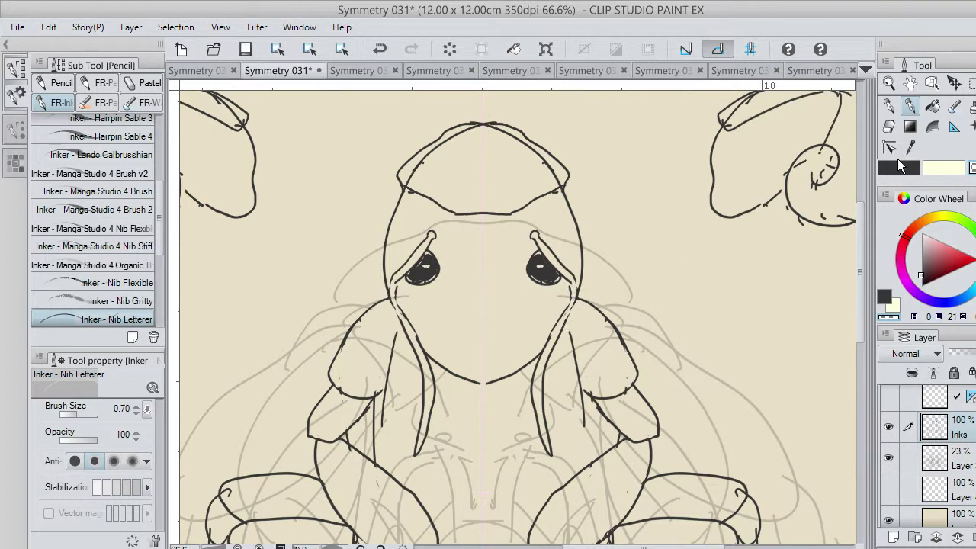
- Re-ink mirrored inner edges that join the brow ridges to the hanging strands along the sides of the face
key("c")
mouse_move(564, 323)
left_mouse_down()
mouse_move(568, 291)
mouse_move(577, 290)
mouse_move(569, 281)
left_mouse_up()
key("ctrl+z")
key("ctrl+z")
key("ctrl+z")
key("ctrl+z")
key("ctrl+z")
key("ctrl+z")
key("ctrl+z")
key("ctrl+z")
key("ctrl+z")
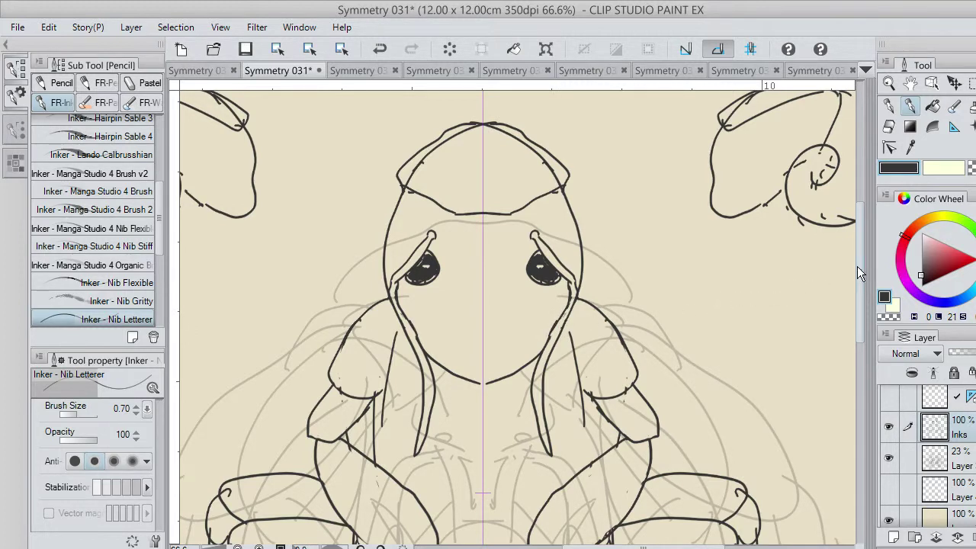
key("ctrl+z")
- Erase the head outline showing through the cap and the overlapping lines at the ends of the horn bands
left_click_drag(862, 283, 864, 251)
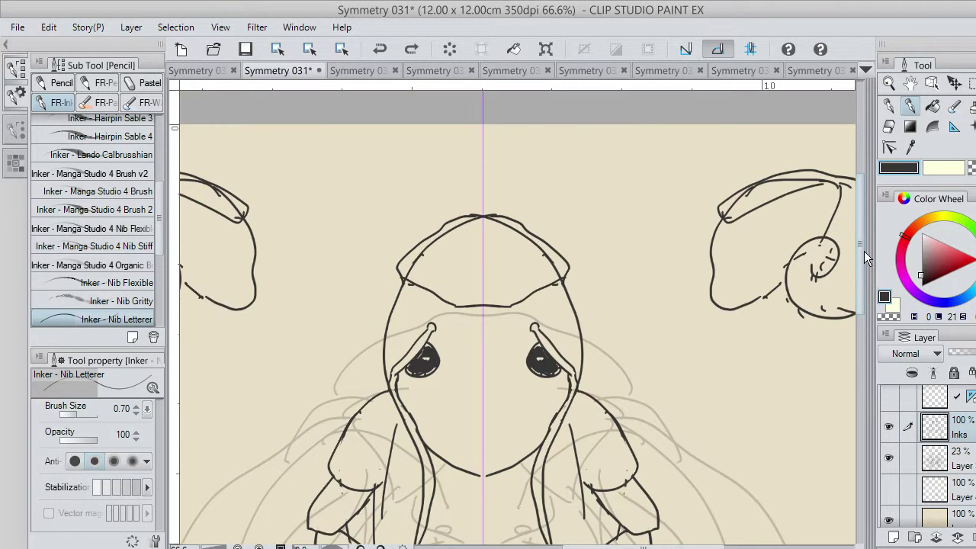
left_click(972, 167)
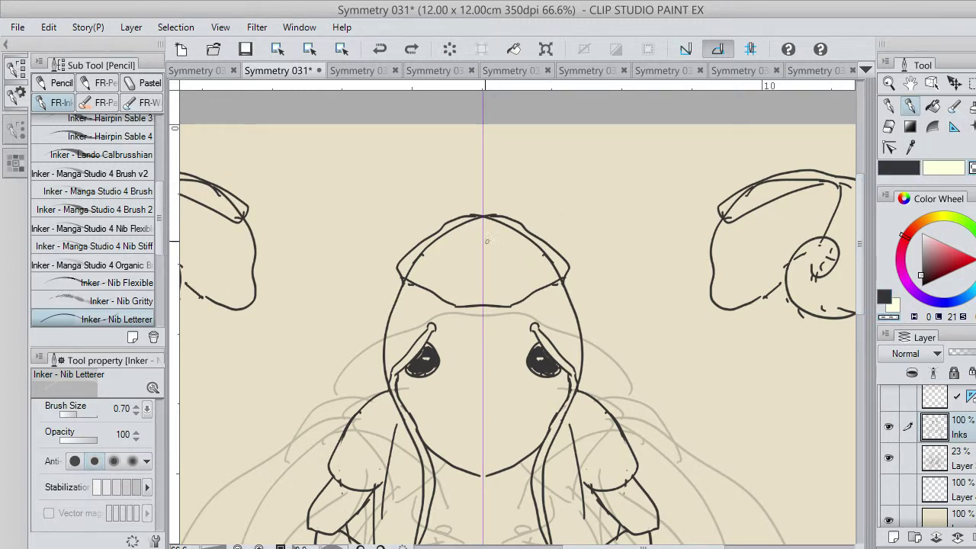
mouse_move(515, 229)
left_mouse_down()
mouse_move(486, 218)
mouse_move(545, 251)
left_mouse_up()
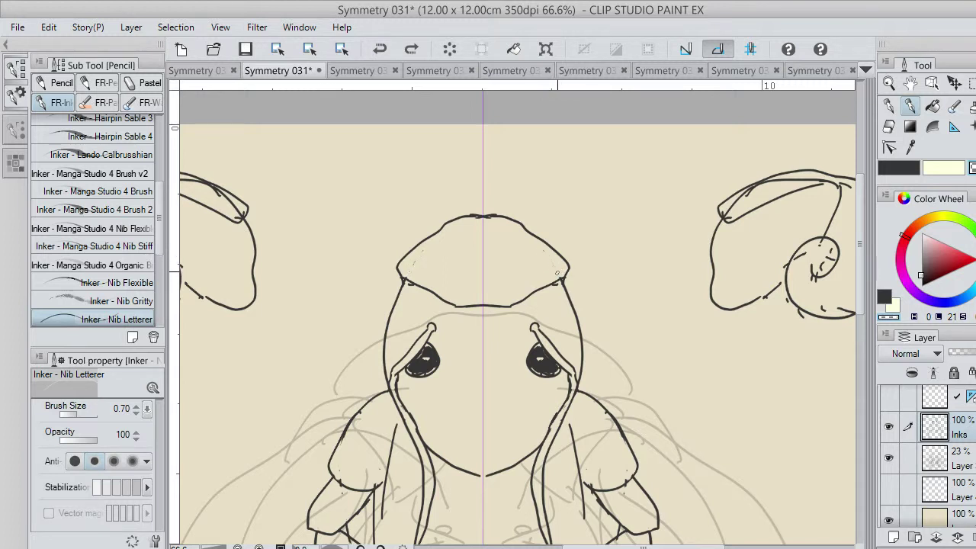
left_click(544, 251)
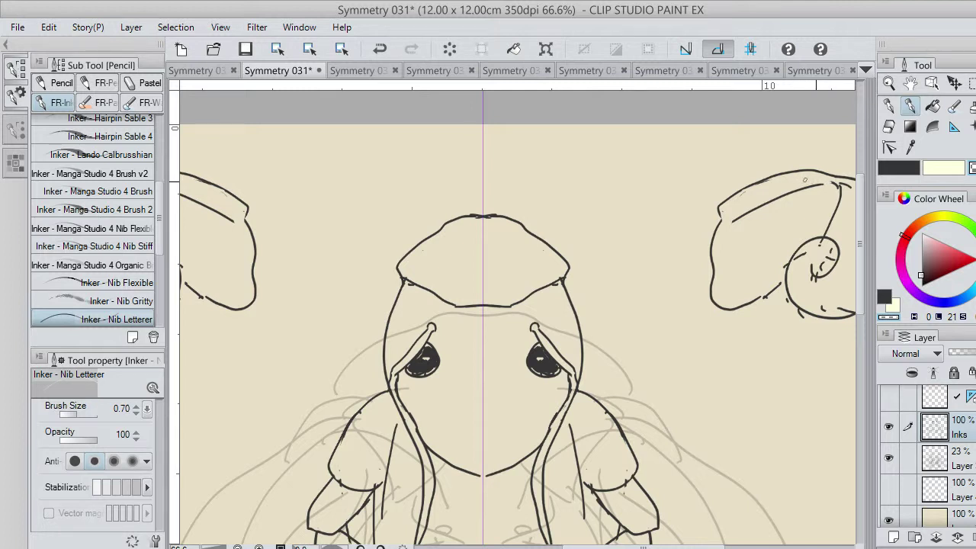
- Re-ink the lower edges of the horn bands as curved lines with angled ends and erase the old straight edges
left_click(917, 167)
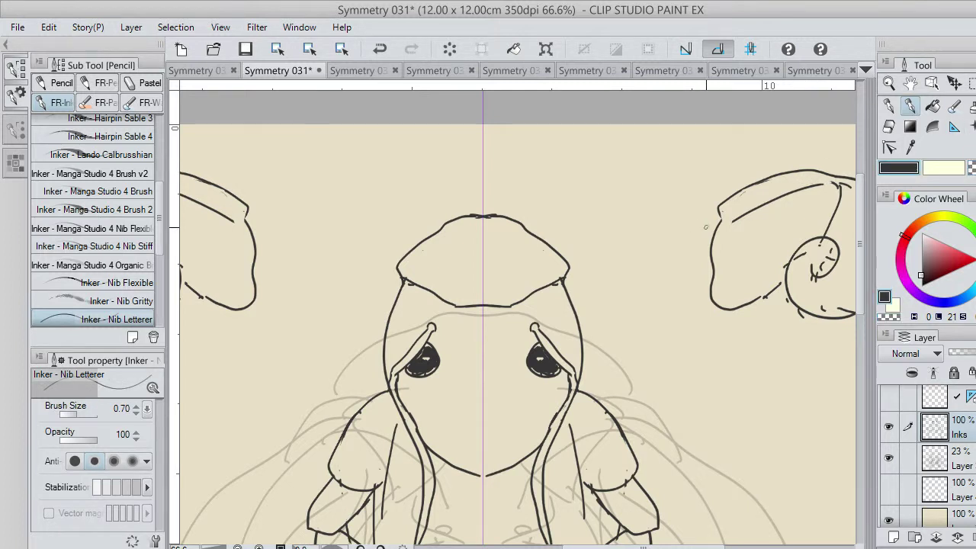
key("ctrl+z")
mouse_move(717, 211)
left_mouse_down()
mouse_move(712, 239)
mouse_move(814, 180)
left_mouse_up()
key("ctrl+z")
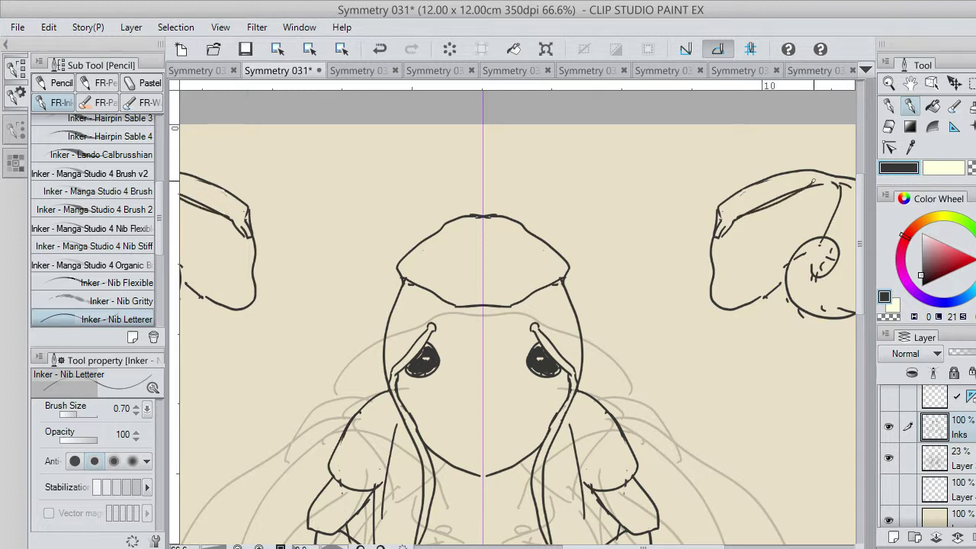
key("ctrl+z")
left_click_drag(743, 214, 835, 180)
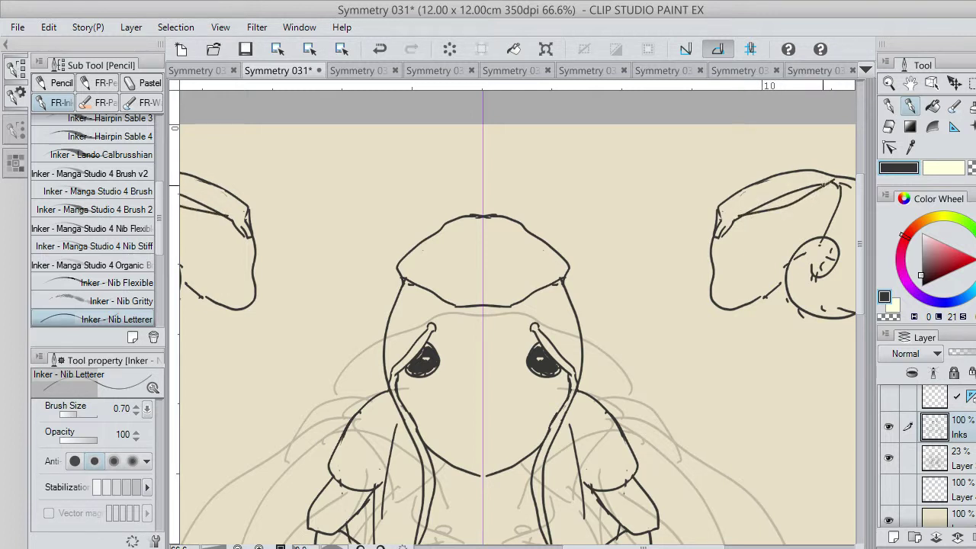
key("c")
mouse_move(724, 222)
left_mouse_down()
mouse_move(721, 232)
mouse_move(717, 218)
mouse_move(719, 233)
mouse_move(811, 187)
left_mouse_up()
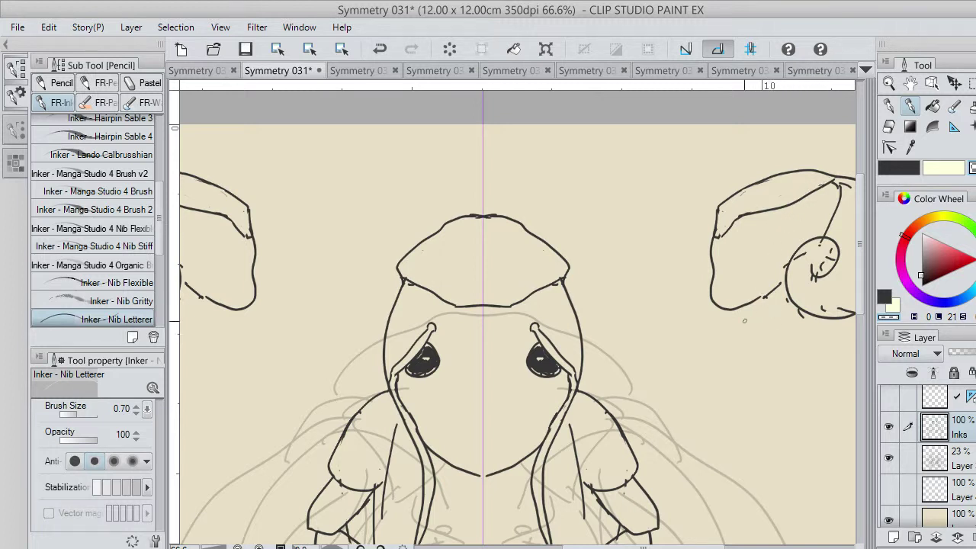
- Erase the outer parts of the eyes and re-ink them as full round dark eyes with small highlights
scroll(628, 310, "up", 2)
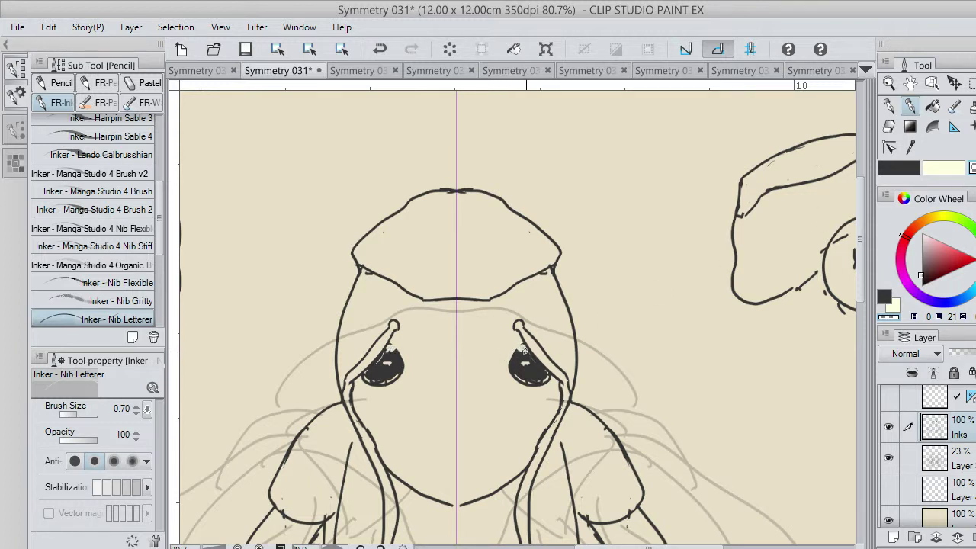
mouse_move(524, 350)
left_mouse_down()
mouse_move(548, 379)
mouse_move(522, 386)
mouse_move(536, 370)
left_mouse_up()
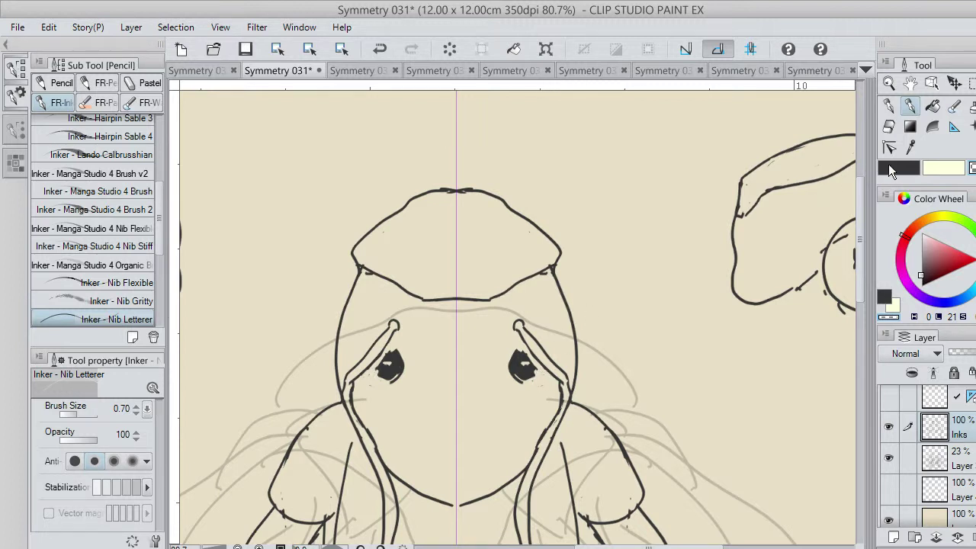
key("c")
mouse_move(518, 354)
left_mouse_down()
mouse_move(520, 383)
mouse_move(525, 353)
mouse_move(503, 370)
mouse_move(533, 367)
mouse_move(506, 355)
mouse_move(515, 349)
mouse_move(504, 377)
mouse_move(531, 361)
mouse_move(502, 360)
mouse_move(520, 383)
mouse_move(515, 351)
left_mouse_up()
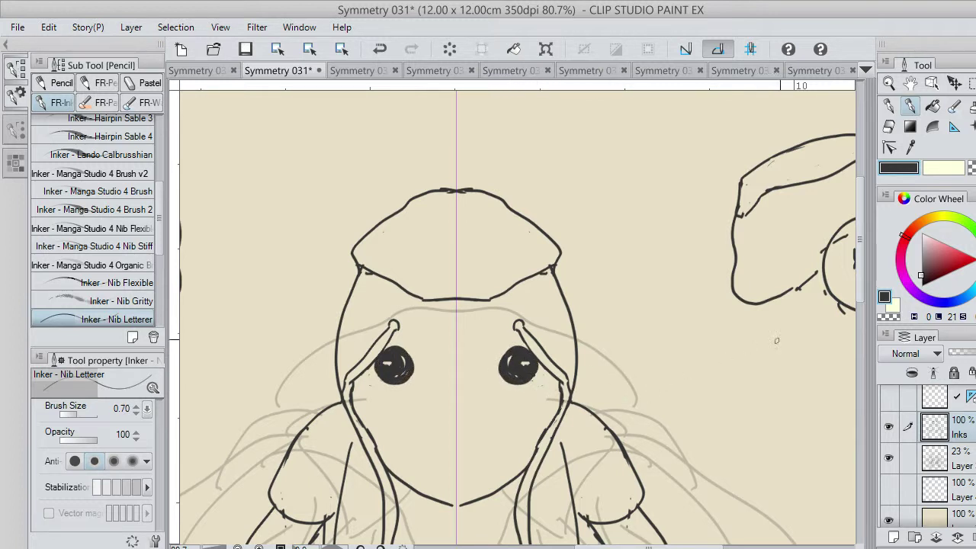
- Hide the faded sketch layer and re-ink the contours around the rounded leg bases below the forearms
left_click(888, 458)
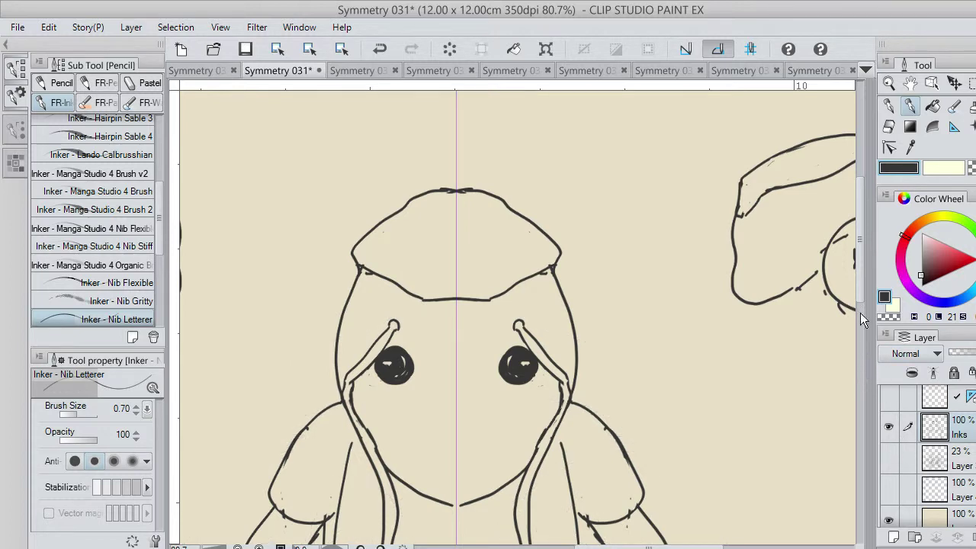
left_click_drag(862, 286, 850, 422)
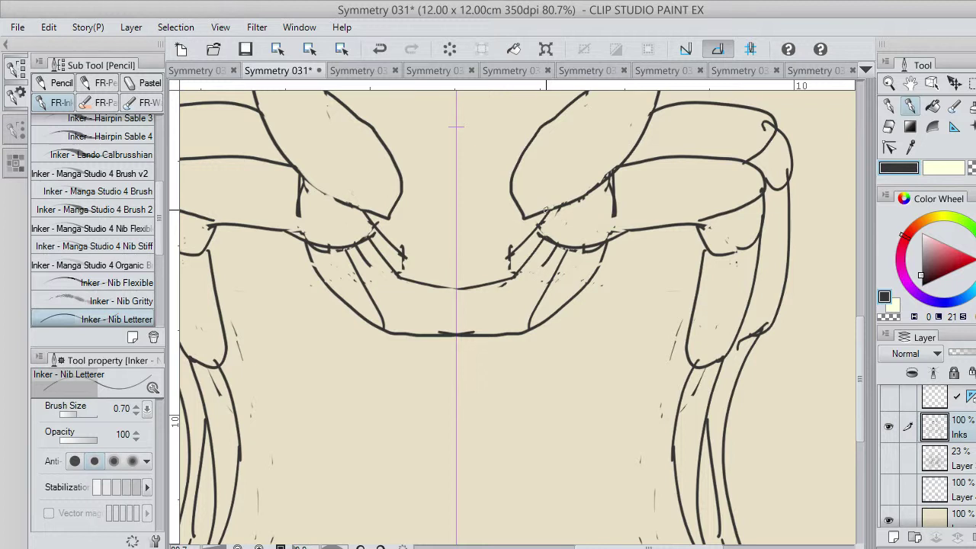
mouse_move(546, 211)
left_mouse_down()
mouse_move(588, 193)
mouse_move(608, 171)
left_mouse_up()
key("ctrl+z")
key("ctrl+z")
mouse_move(540, 236)
left_mouse_down()
mouse_move(572, 246)
mouse_move(599, 241)
mouse_move(614, 213)
mouse_move(611, 235)
left_mouse_up()
key("ctrl+z")
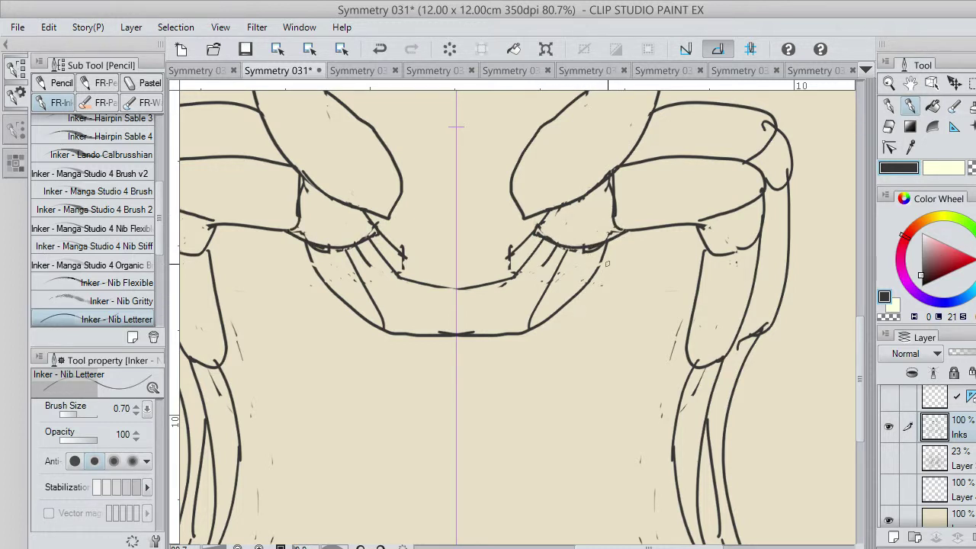
- Ink mirrored small hands with short curled fingers along the inner ends of the forearms
left_click_drag(859, 381, 849, 310)
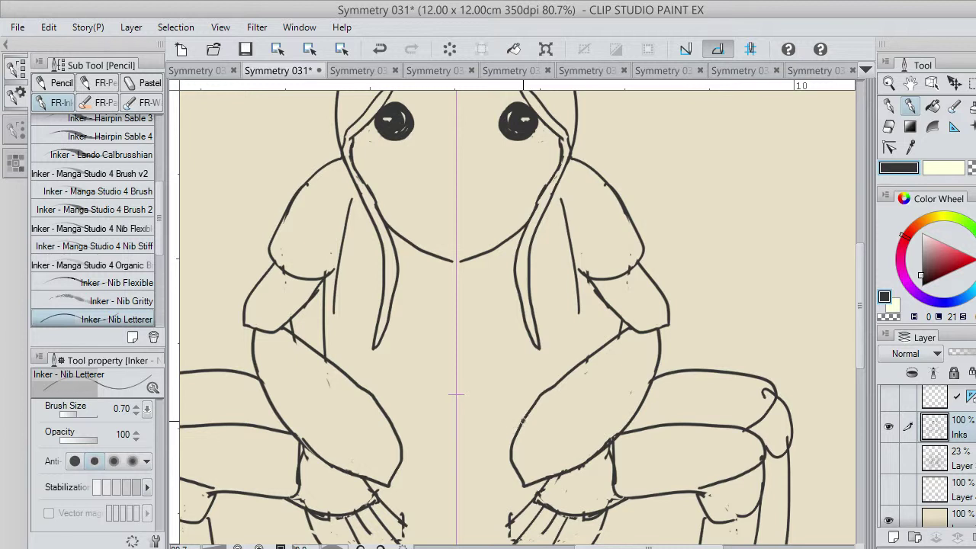
mouse_move(524, 421)
left_mouse_down()
mouse_move(497, 451)
mouse_move(508, 457)
mouse_move(509, 438)
mouse_move(500, 466)
mouse_move(518, 470)
mouse_move(501, 458)
mouse_move(524, 479)
left_mouse_up()
key("ctrl+z")
key("ctrl+z")
key("ctrl+z")
key("ctrl+z")
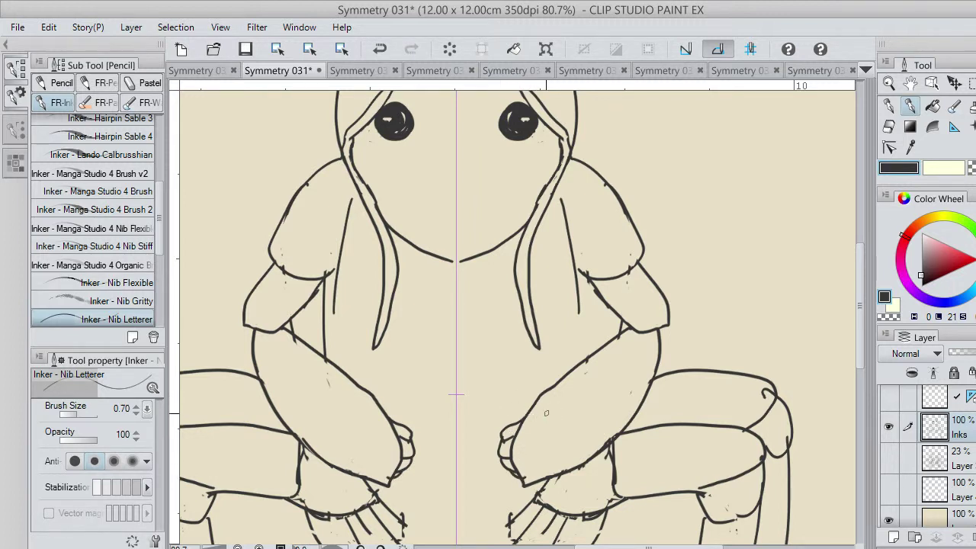
left_click_drag(526, 418, 538, 402)
- Erase the stray ends around the shoulder joints and trim the inner arm lines beside the hanging strands
left_click_drag(862, 357, 860, 337)
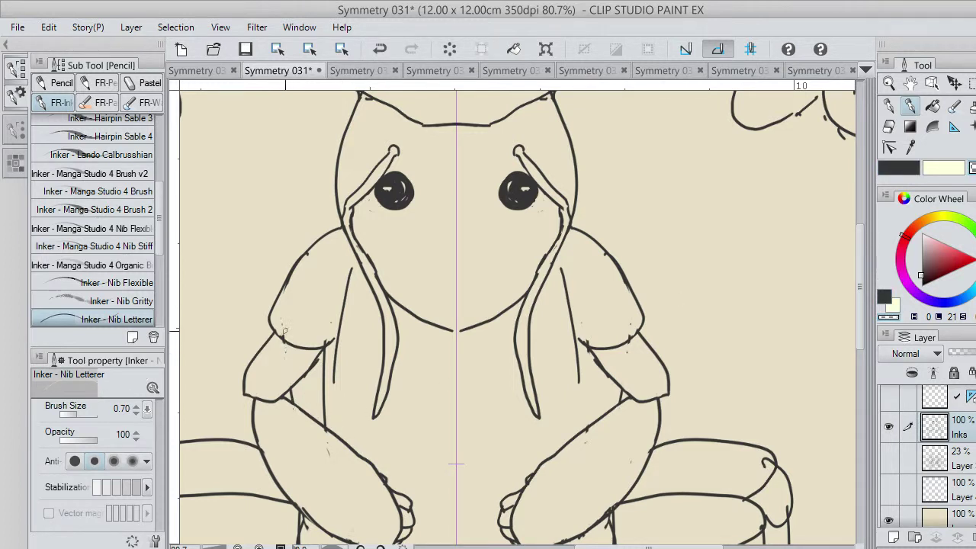
key("ctrl+z")
left_click(283, 335)
left_click_drag(337, 356, 337, 338)
mouse_move(335, 357)
left_mouse_down()
mouse_move(333, 384)
mouse_move(332, 365)
left_mouse_up()
left_click_drag(341, 284, 350, 268)
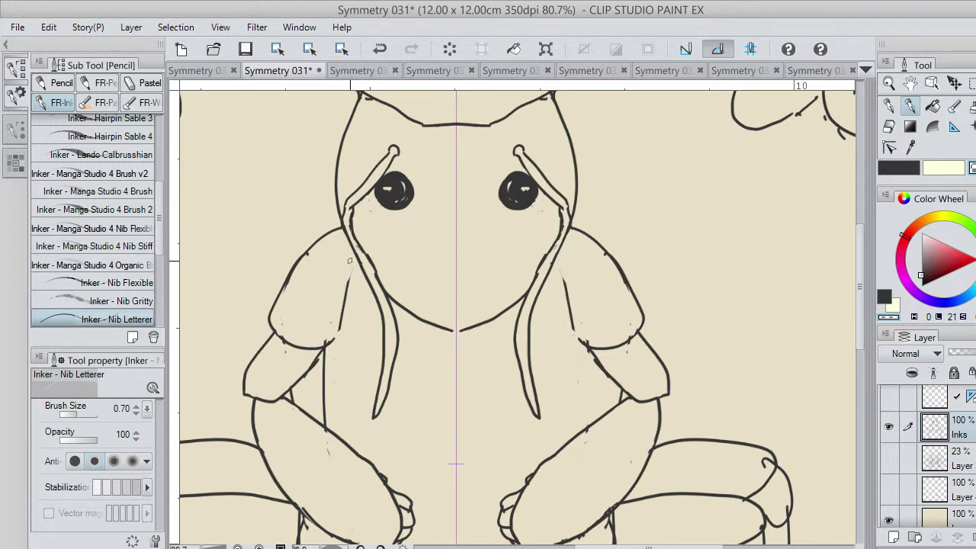
- Ink narrow mirrored strips along the sides of the head, curving from the cap's corners down into the head outline
mouse_move(864, 303)
left_mouse_down()
mouse_move(861, 311)
mouse_move(858, 271)
left_mouse_up()
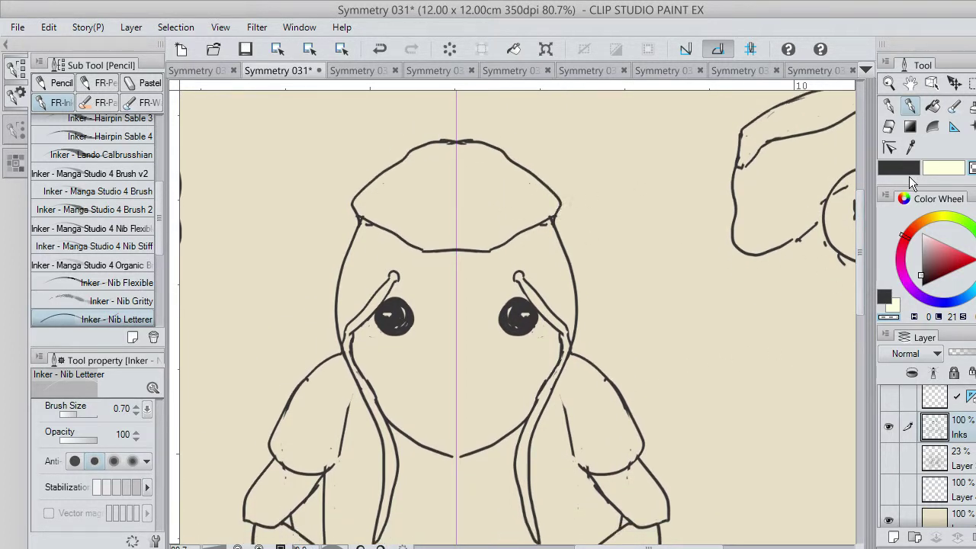
key("c")
left_click_drag(561, 204, 572, 260)
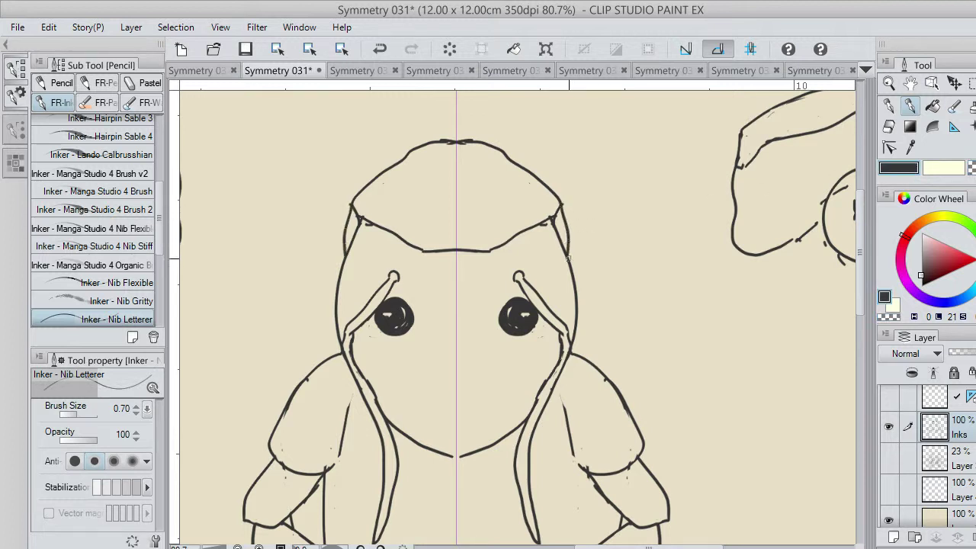
key("ctrl+z")
mouse_move(560, 210)
left_mouse_down()
mouse_move(580, 287)
mouse_move(577, 259)
mouse_move(555, 217)
mouse_move(574, 257)
mouse_move(579, 316)
mouse_move(577, 251)
mouse_move(559, 208)
mouse_move(578, 296)
left_mouse_up()
key("ctrl+z")
key("ctrl+z")
key("ctrl+z")
key("ctrl+z")
key("ctrl+z")
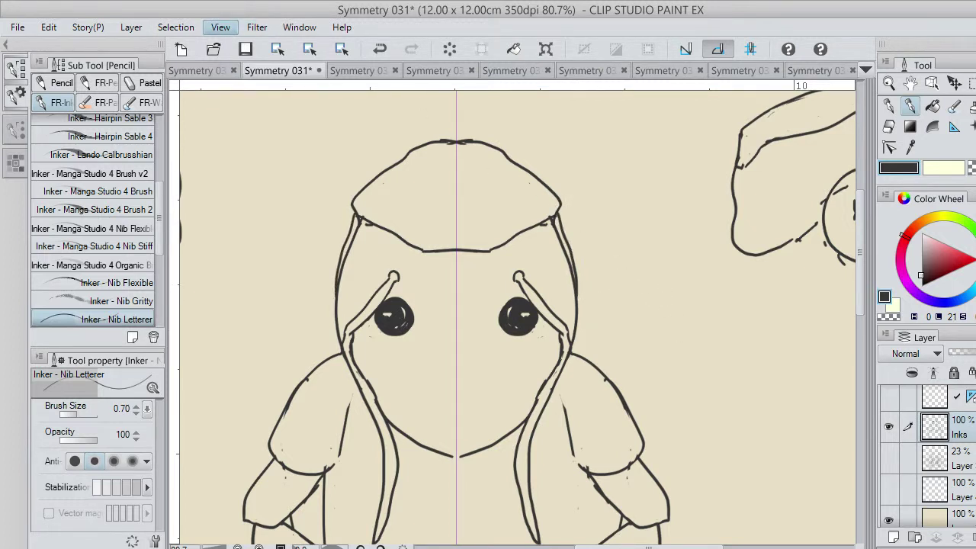
- Re-ink the mirrored inner edges of the upper arms and clear the leftover vertical line beside the forearms
left_click(221, 26)
left_click(277, 116)
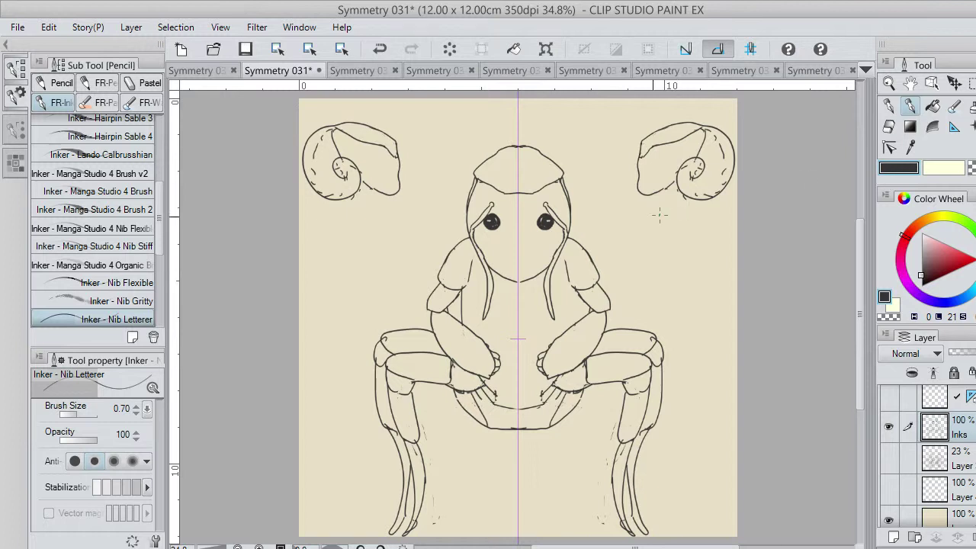
mouse_move(575, 288)
left_mouse_down()
mouse_move(572, 239)
mouse_move(565, 238)
left_mouse_up()
key("ctrl+z")
key("ctrl+z")
key("ctrl+z")
left_click(889, 128)
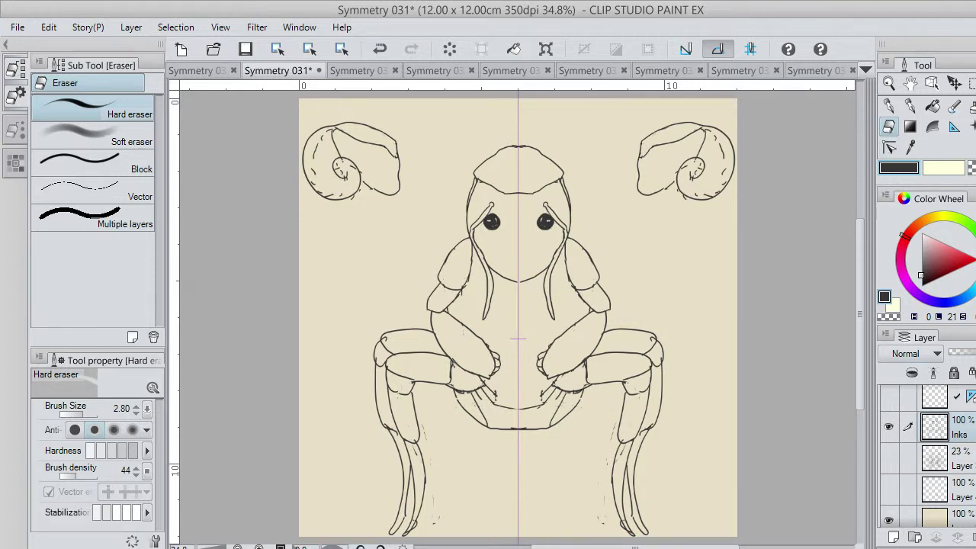
- Add a new layer above Inks and ink a mirrored hood outline arching over the head
left_click(894, 538)
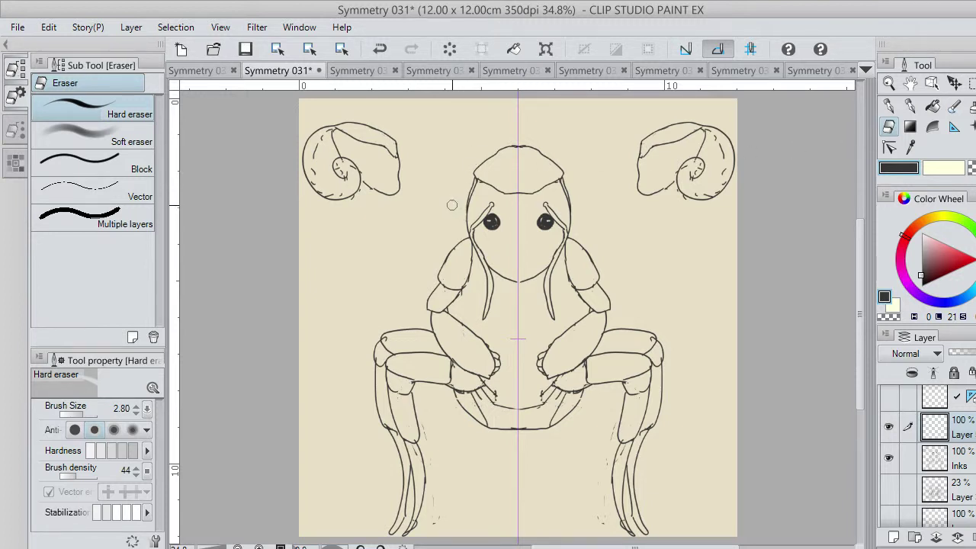
left_click(912, 108)
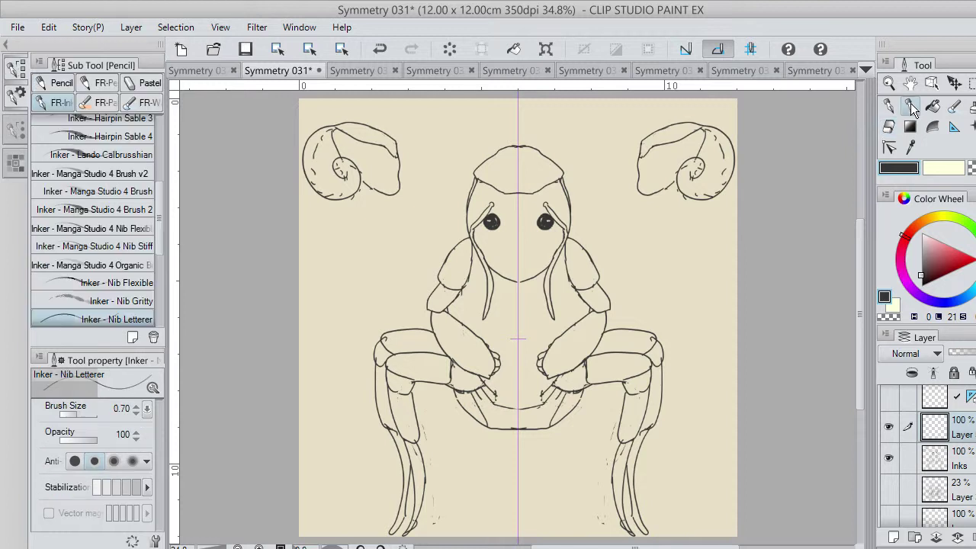
mouse_move(462, 217)
left_mouse_down()
mouse_move(450, 173)
mouse_move(464, 135)
mouse_move(517, 114)
left_mouse_up()
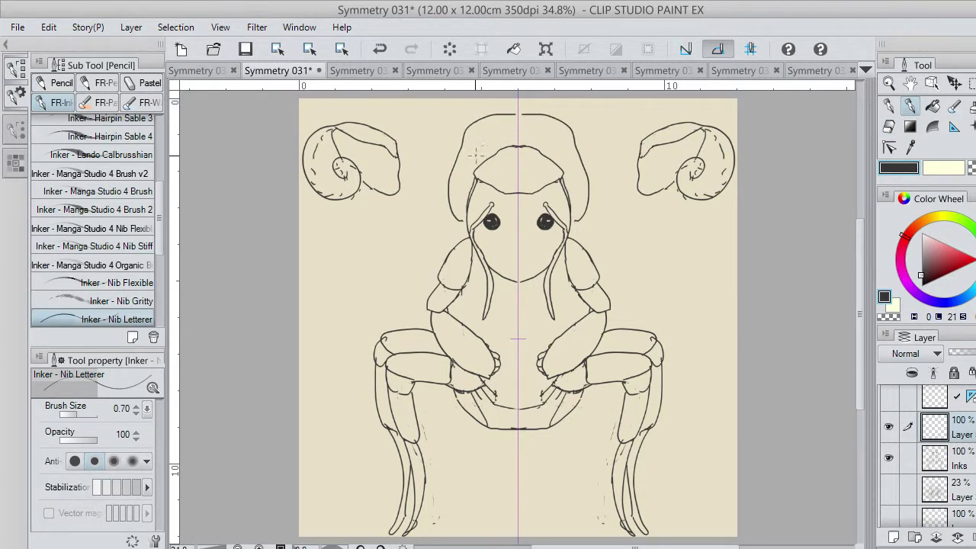
- Ink the hood's mirrored side folds and an inner rim curving over the cap
mouse_move(461, 146)
left_mouse_down()
mouse_move(454, 203)
mouse_move(454, 172)
mouse_move(471, 234)
left_mouse_up()
mouse_move(469, 193)
left_mouse_down()
mouse_move(483, 142)
mouse_move(515, 117)
left_mouse_up()
key("ctrl+z")
mouse_move(467, 196)
left_mouse_down()
mouse_move(500, 137)
mouse_move(522, 135)
left_mouse_up()
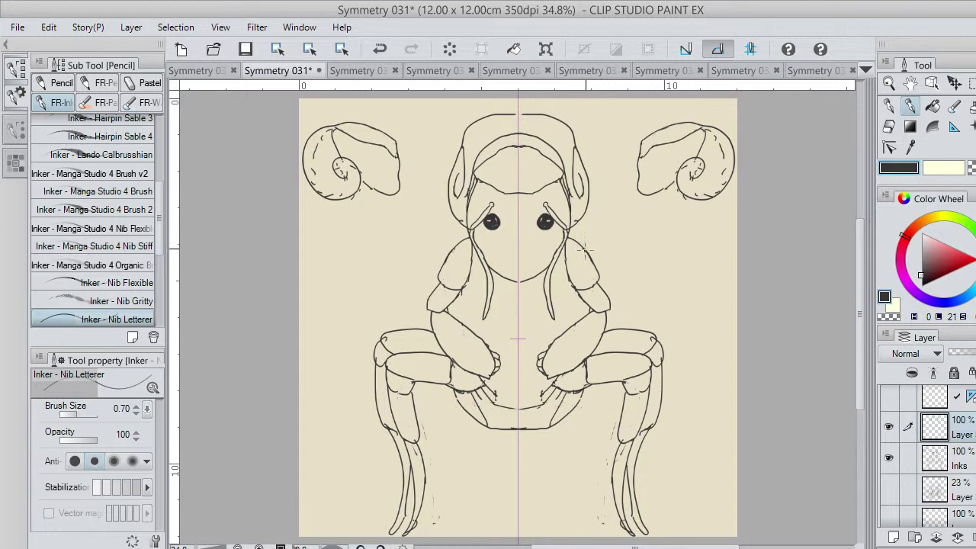
- Ink the hood's outer edges down along the head to the tops of the shoulders
mouse_move(586, 253)
left_mouse_down()
mouse_move(596, 187)
mouse_move(588, 171)
mouse_move(595, 239)
left_mouse_up()
key("ctrl+z")
key("ctrl+z")
left_click_drag(584, 171, 594, 250)
key("ctrl+z")
left_click_drag(588, 183, 598, 274)
key("ctrl+z")
left_click_drag(589, 178, 587, 229)
- Clean up the overlapping fold lines inside the hood's sides by drawing with transparent colour
left_click(973, 167)
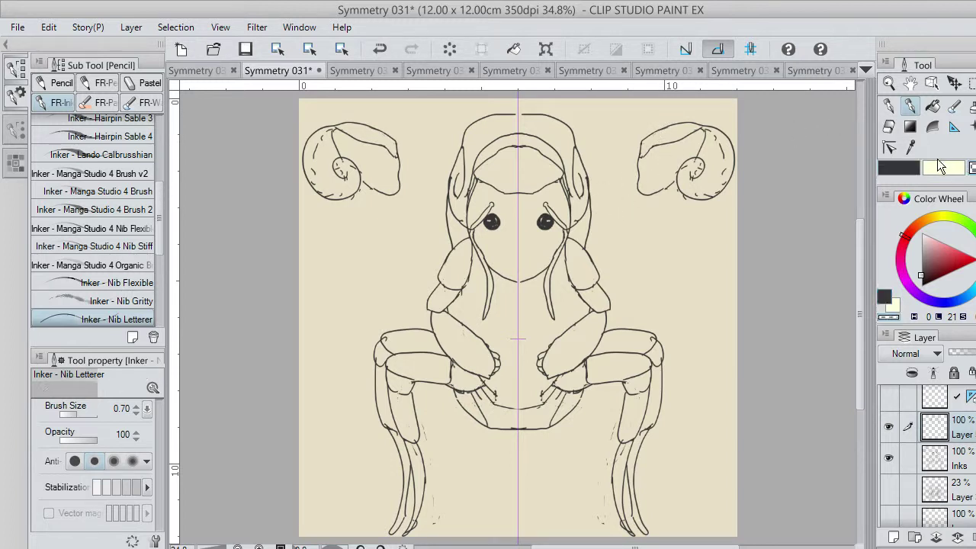
left_click(900, 172)
left_click(973, 168)
mouse_move(579, 180)
left_mouse_down()
mouse_move(580, 196)
mouse_move(583, 175)
mouse_move(580, 188)
left_mouse_up()
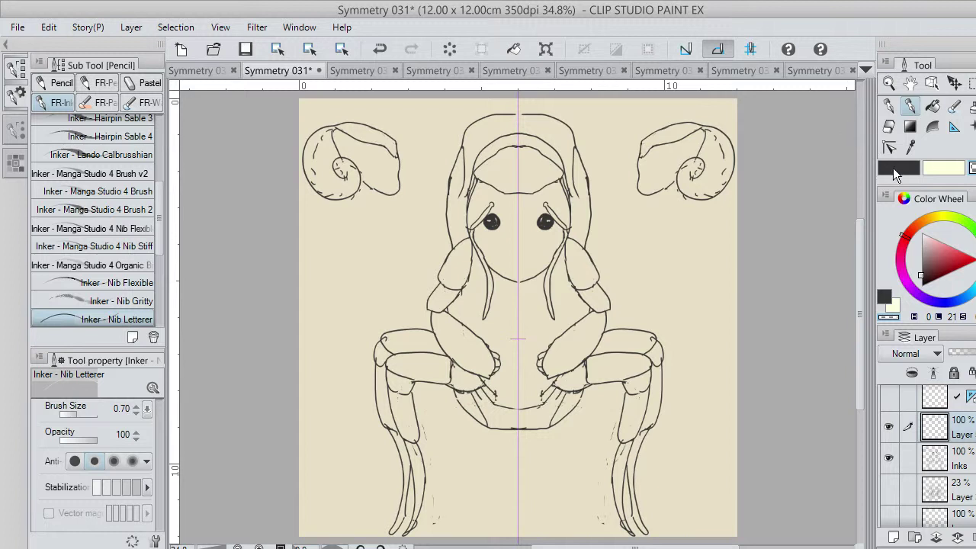
- Switch back to the dark drawing colour and ink short mirrored fold marks on the hood's sides
left_click(898, 168)
mouse_move(582, 204)
left_mouse_down()
mouse_move(589, 237)
mouse_move(585, 213)
left_mouse_up()
key("ctrl+z")
mouse_move(581, 179)
left_mouse_down()
mouse_move(589, 202)
mouse_move(583, 171)
left_mouse_up()
key("ctrl+z")
key("ctrl+z")
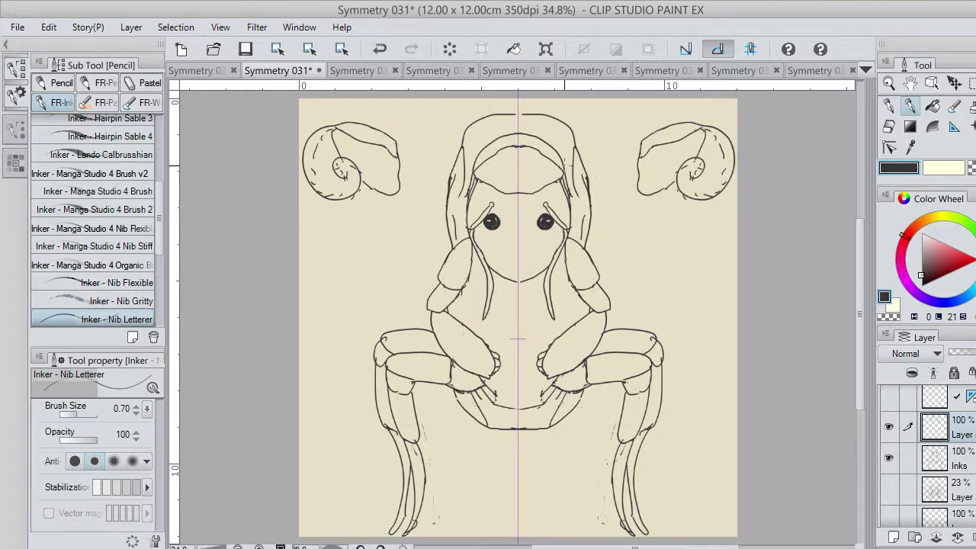
- Close the gap at the hood's top and ink a second rim line with dark hatching between rim and cap
key("ctrl+z")
left_click_drag(514, 114, 525, 112)
left_click_drag(491, 136, 510, 129)
key("ctrl+z")
key("ctrl+z")
key("ctrl+z")
mouse_move(477, 158)
left_mouse_down()
mouse_move(480, 145)
mouse_move(520, 133)
left_mouse_up()
mouse_move(479, 161)
left_mouse_down()
mouse_move(487, 144)
mouse_move(518, 139)
mouse_move(489, 154)
mouse_move(522, 136)
mouse_move(495, 143)
left_mouse_up()
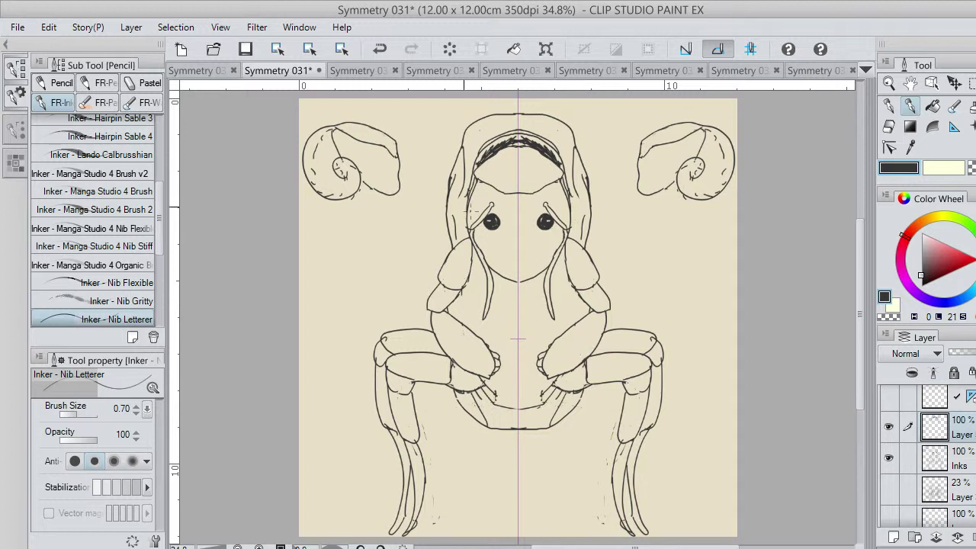
- Save the Symmetry 031 drawing
left_click(260, 48)
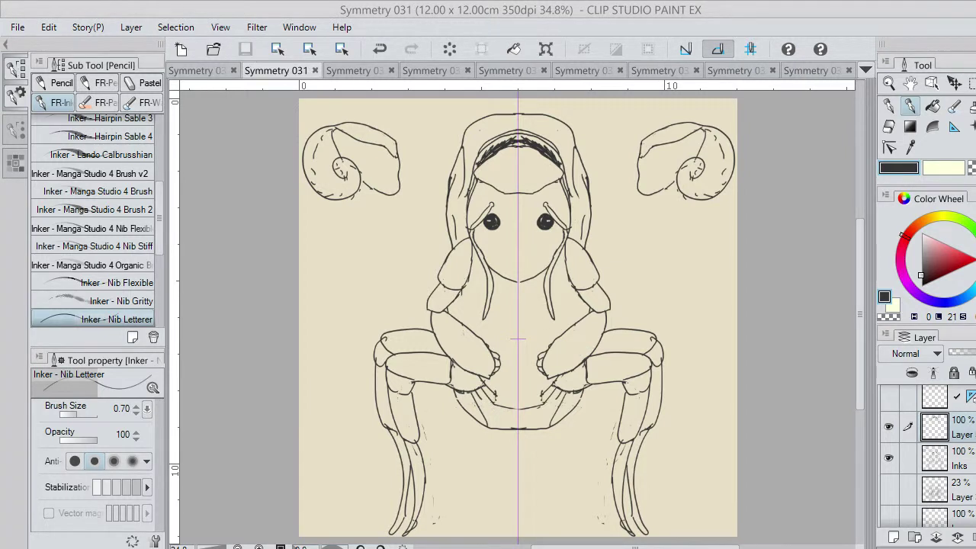
left_click(794, 434)
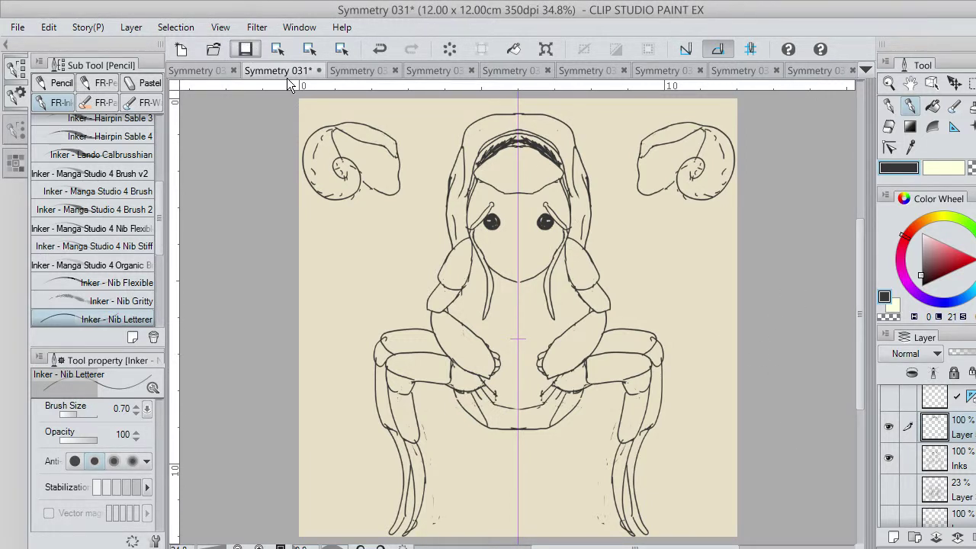
key("ctrl+s")
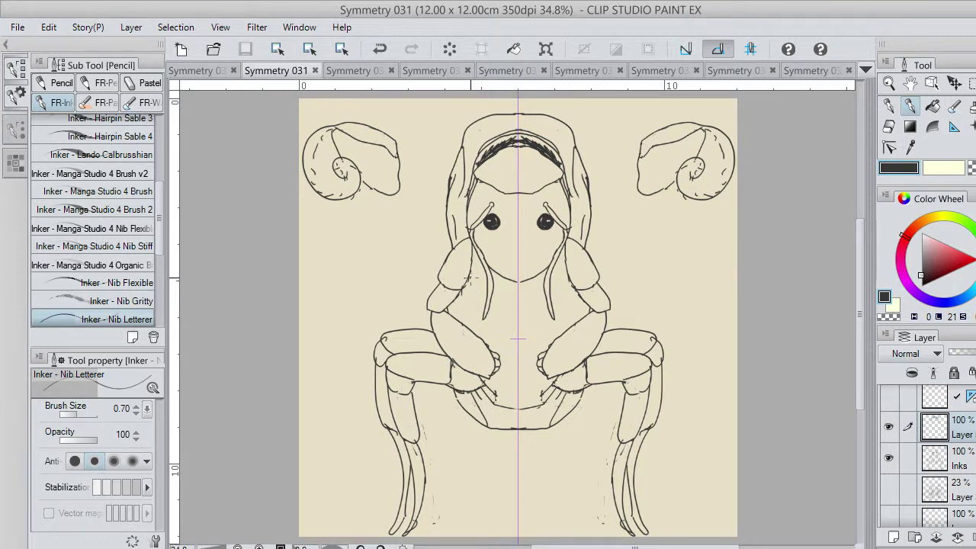
- On the Inks layer, ink mirrored chest lines running from the shoulders and arms inward to the body's centre
left_click_drag(471, 273, 494, 309)
key("ctrl+z")
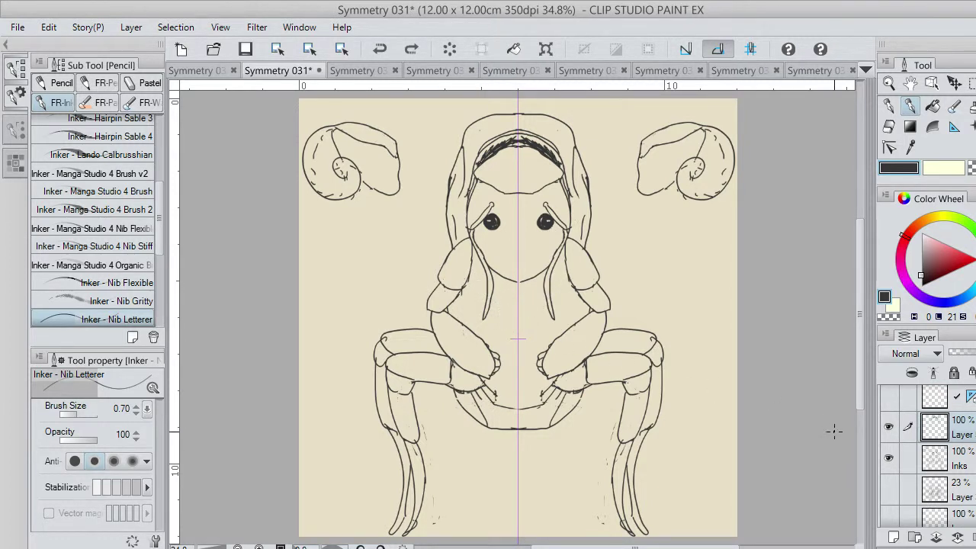
left_click(970, 464)
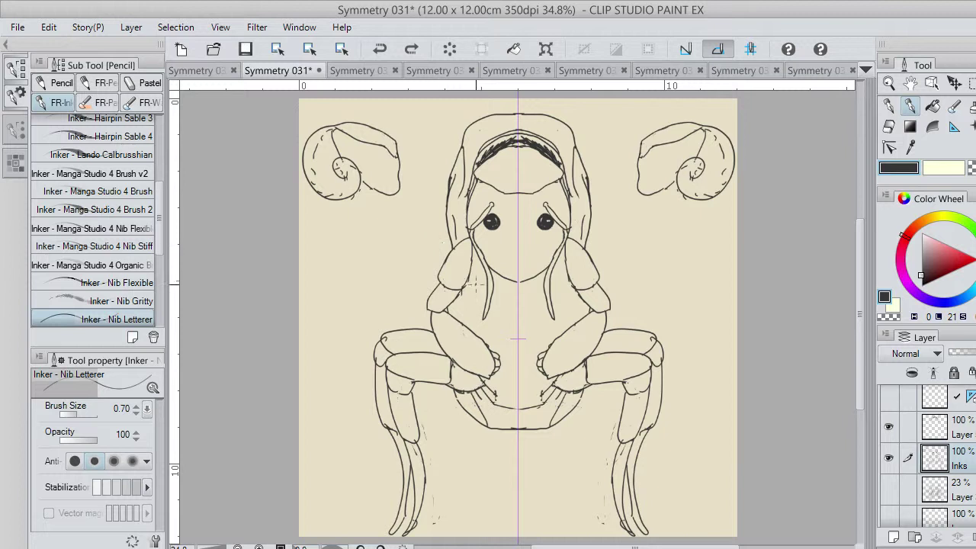
left_click_drag(469, 268, 516, 328)
left_click_drag(446, 306, 516, 336)
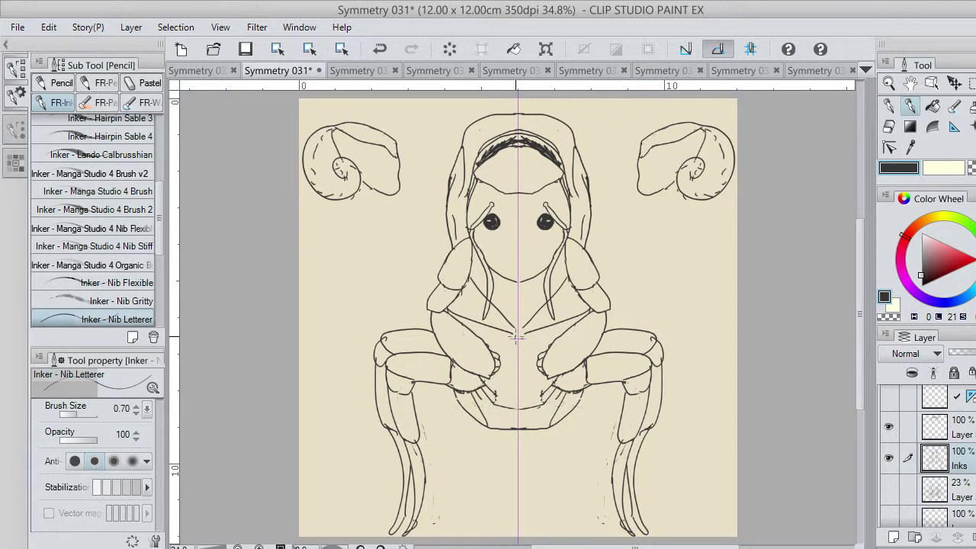
- Ink a narrow seam from the chin down the centre of the chest, with mirrored curves in the lower body
key("ctrl+z")
left_click_drag(517, 333, 519, 293)
mouse_move(513, 344)
left_mouse_down()
mouse_move(508, 368)
mouse_move(494, 373)
mouse_move(508, 381)
mouse_move(495, 406)
mouse_move(518, 389)
mouse_move(517, 365)
mouse_move(523, 409)
mouse_move(512, 404)
mouse_move(518, 355)
left_mouse_up()
key("ctrl+z")
key("ctrl+z")
key("ctrl+z")
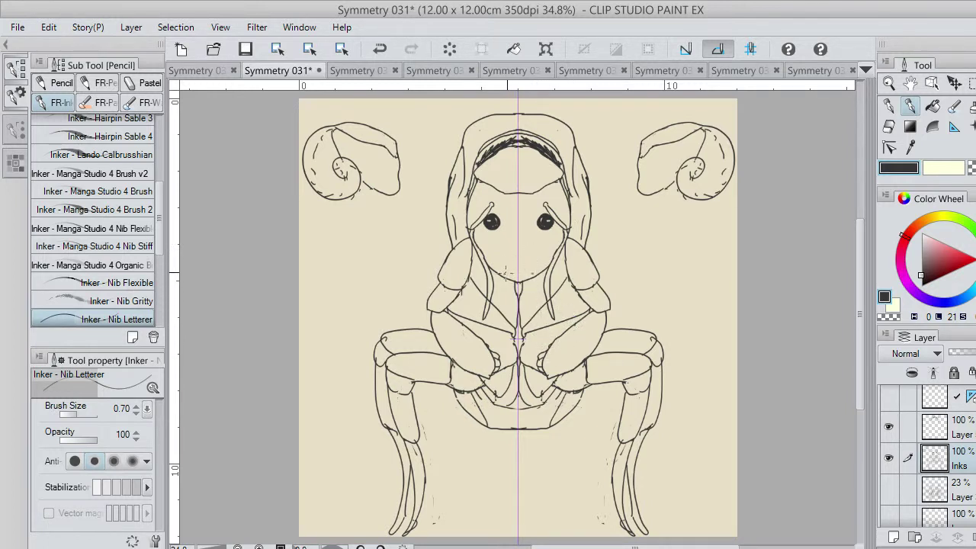
- Ink a small mirrored mouth just above the chin and add small dots on the cheeks
left_click_drag(506, 274, 523, 274)
key("ctrl+z")
left_click_drag(508, 276, 524, 278)
key("ctrl+z")
key("ctrl+z")
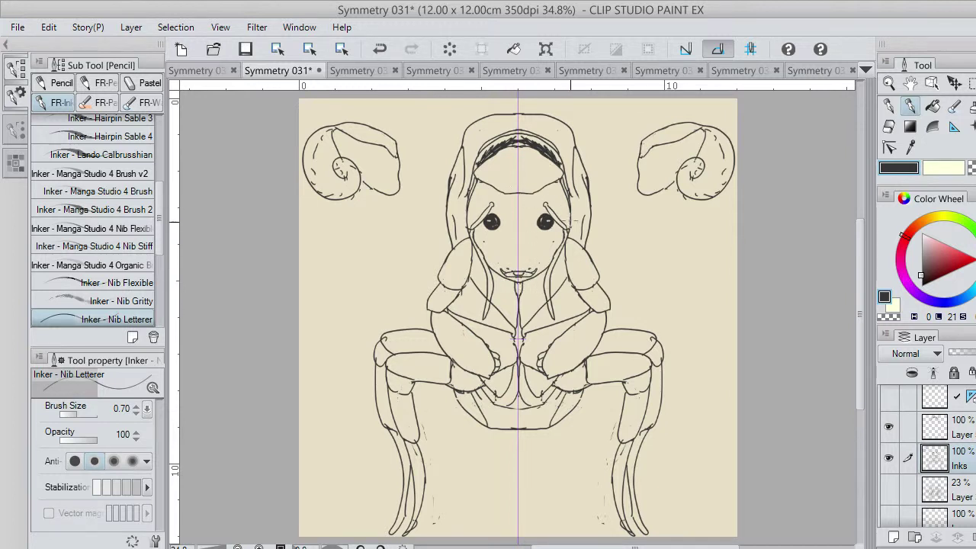